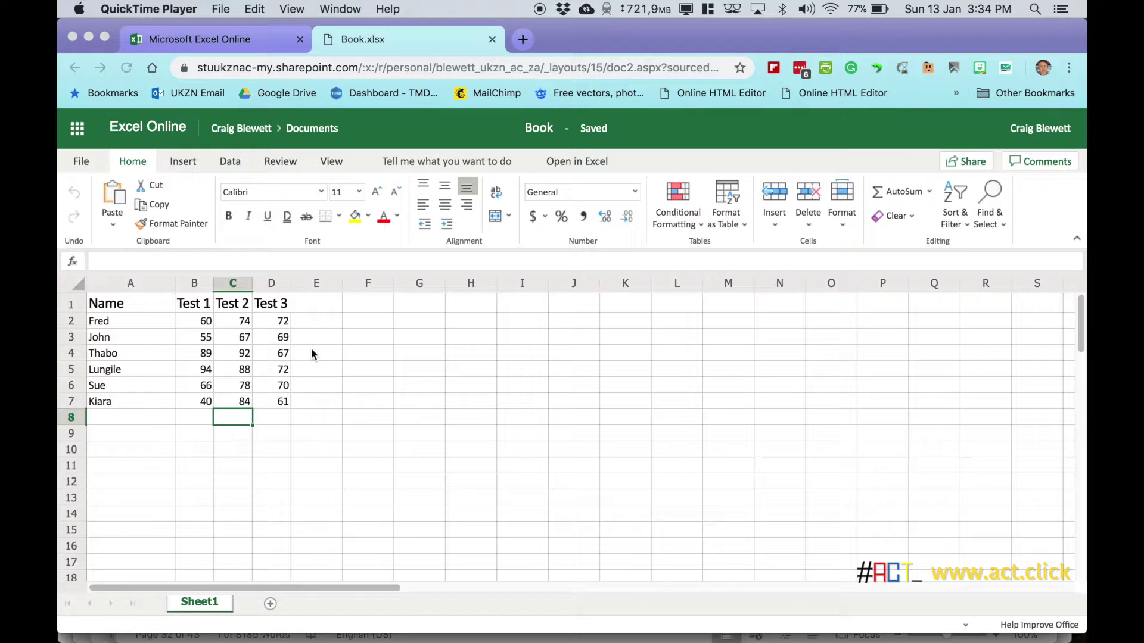
Add an "Average" heading in cell E1 and widen column E slightly
left_click(316, 304)
left_click(316, 305)
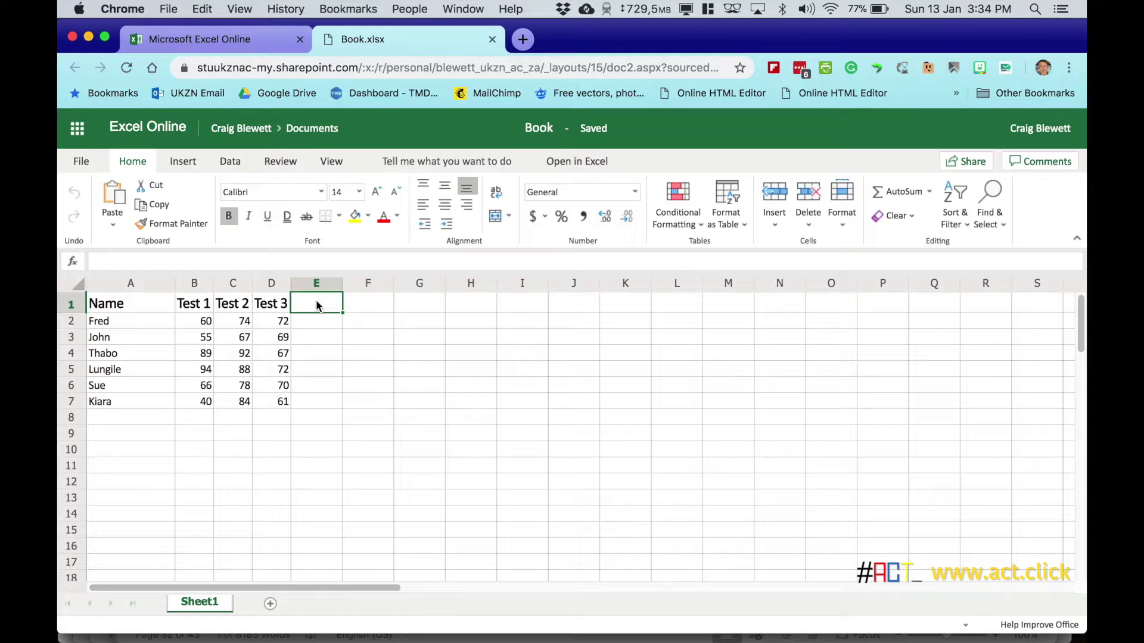
type("Aver")
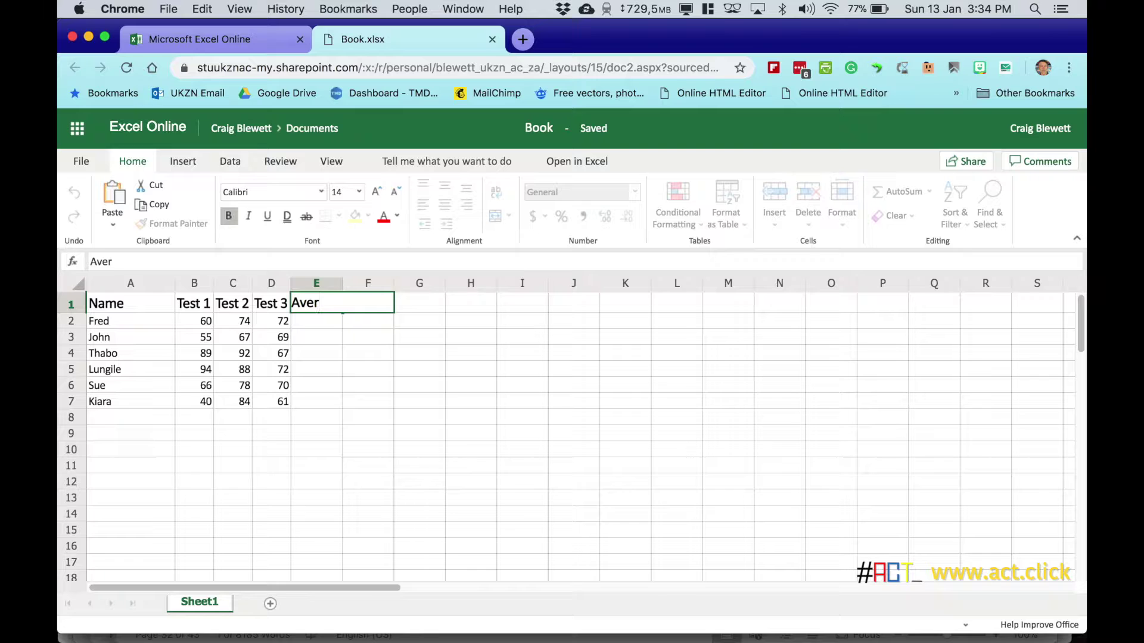
type("age")
key("Return")
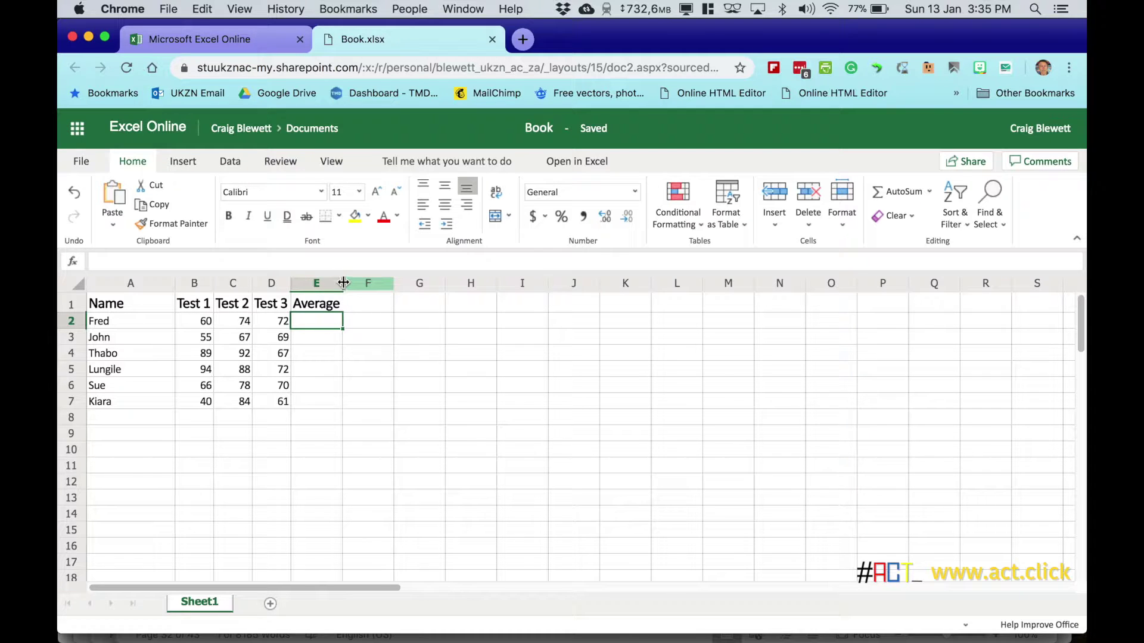
left_click_drag(343, 282, 353, 283)
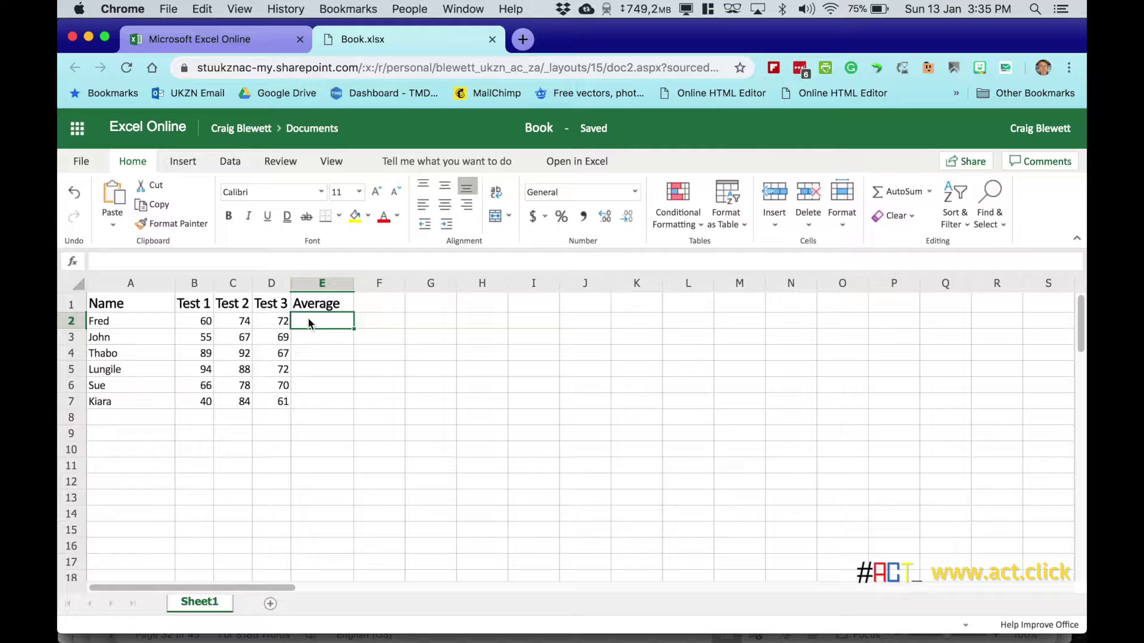
Enter the formula =b2+c2+d2 in cell E2 to add the three test marks
type("=")
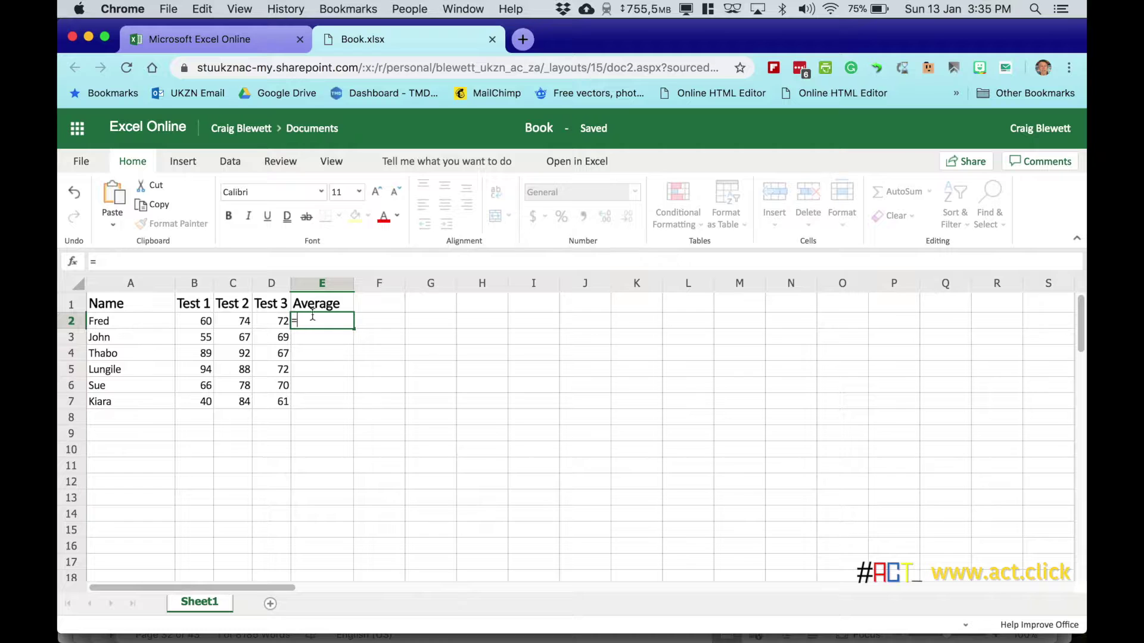
type("b2")
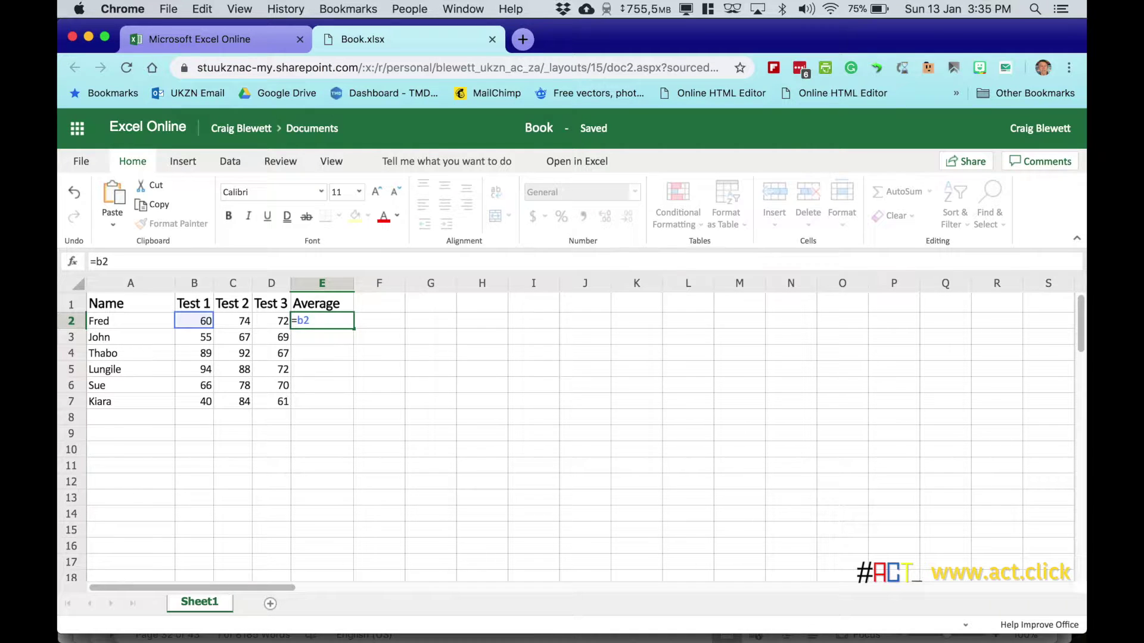
type("+c")
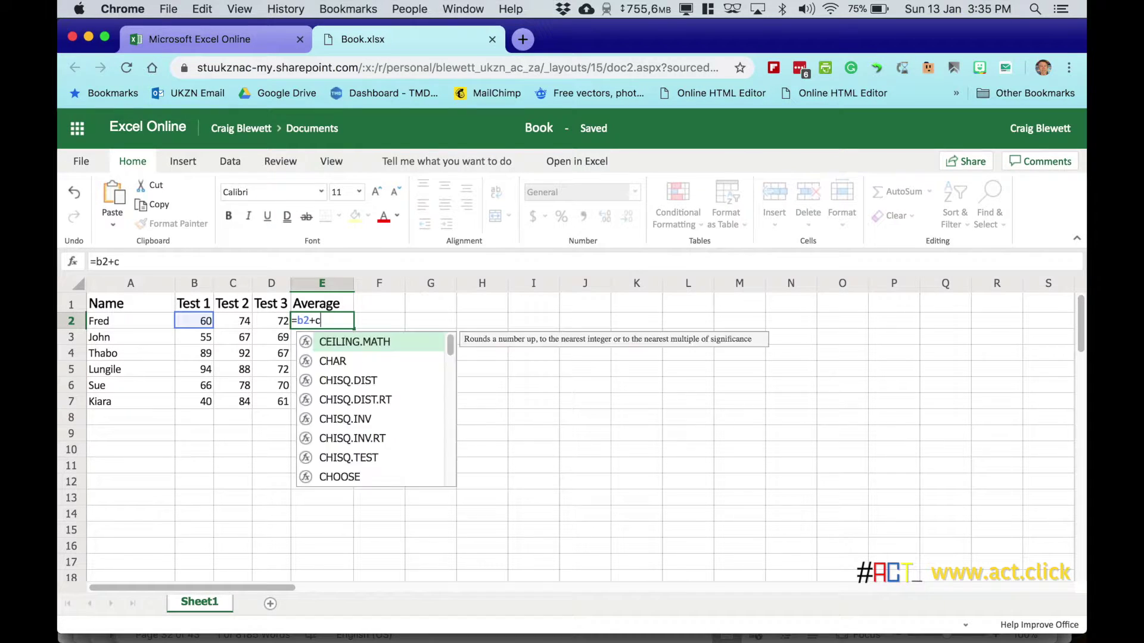
type("2+")
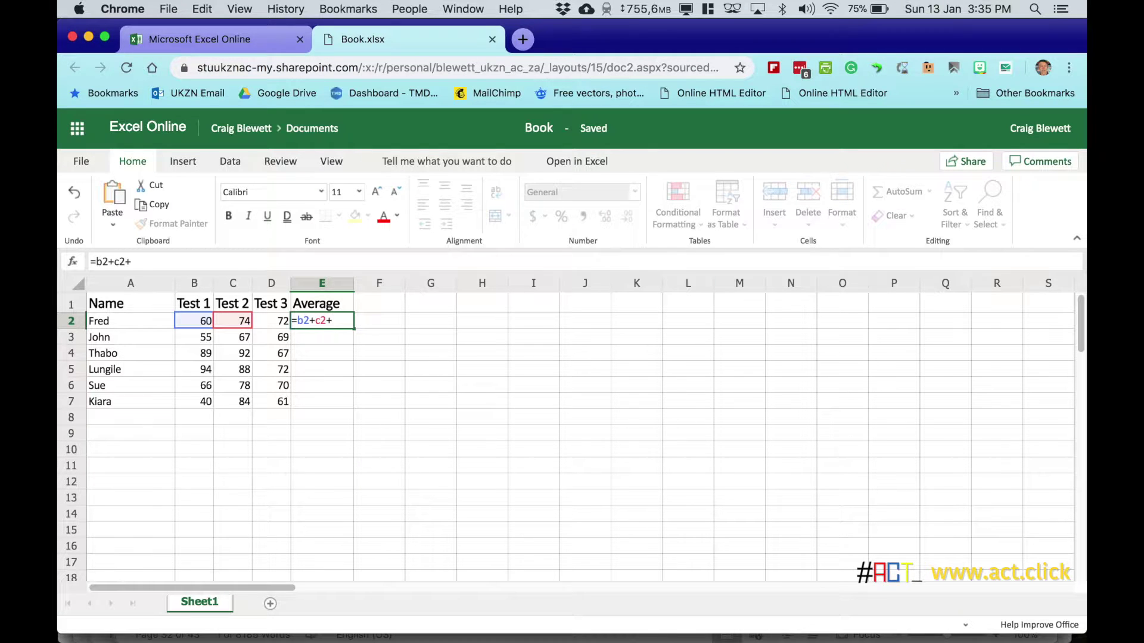
type("d")
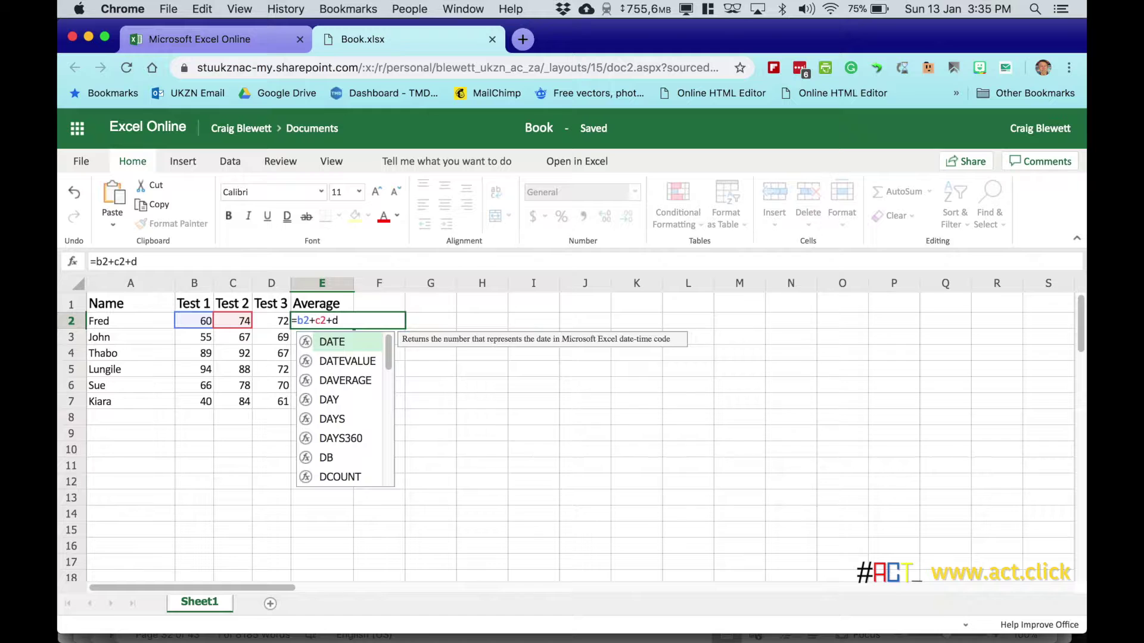
type("2")
key("Return")
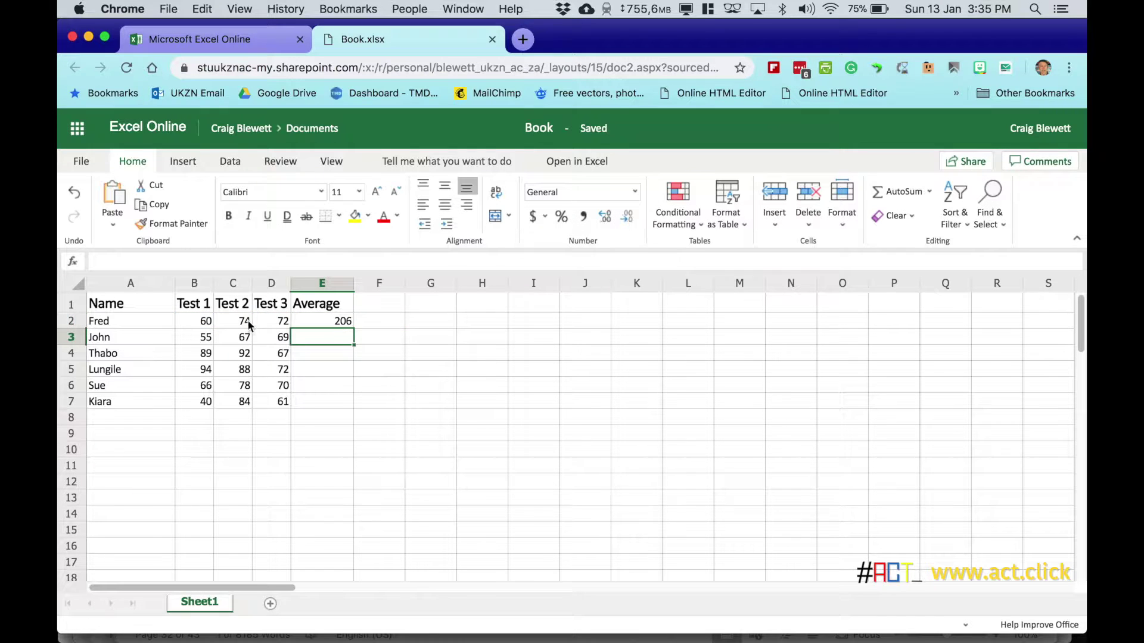
Edit the E2 formula to =(B2+C2+D2)/3 so the bracketed sum is divided by 3
left_click(317, 325)
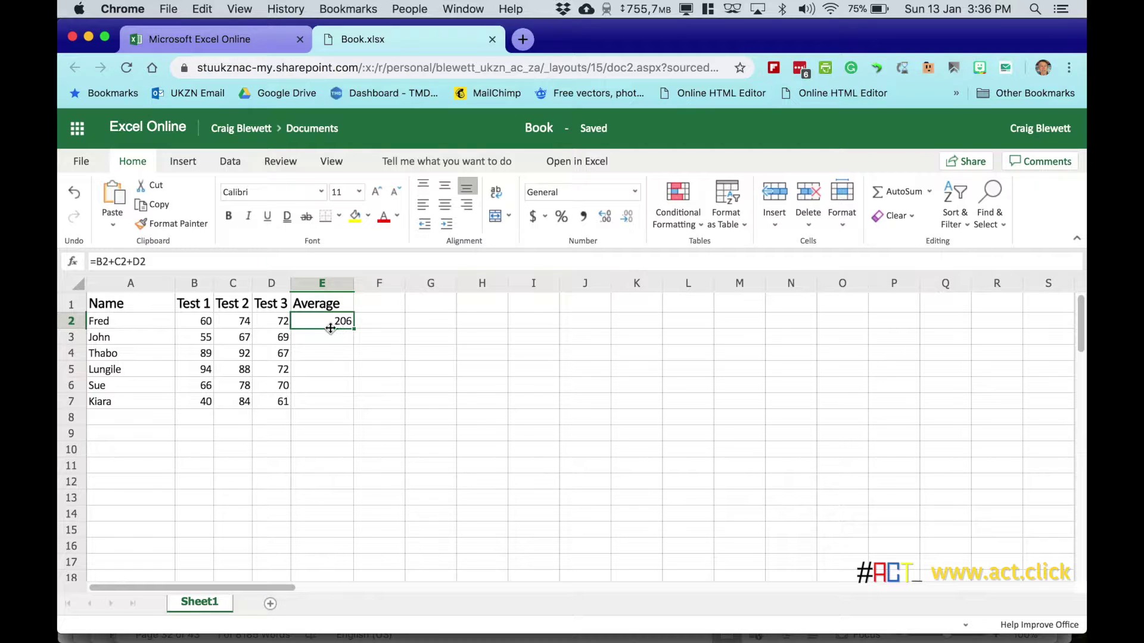
left_click(97, 261)
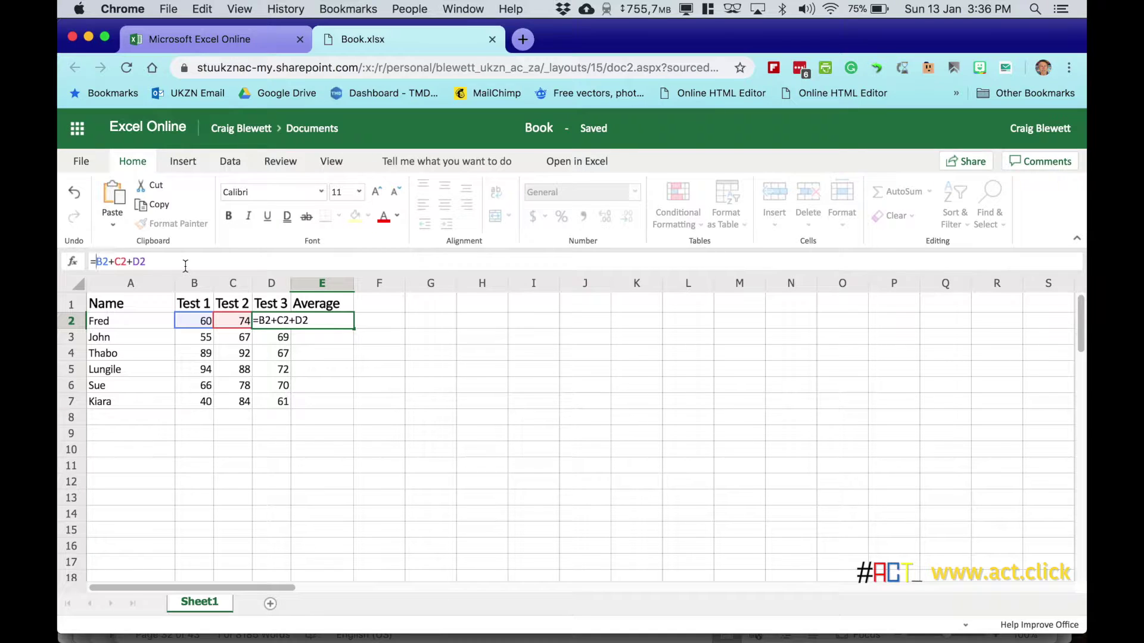
type("(")
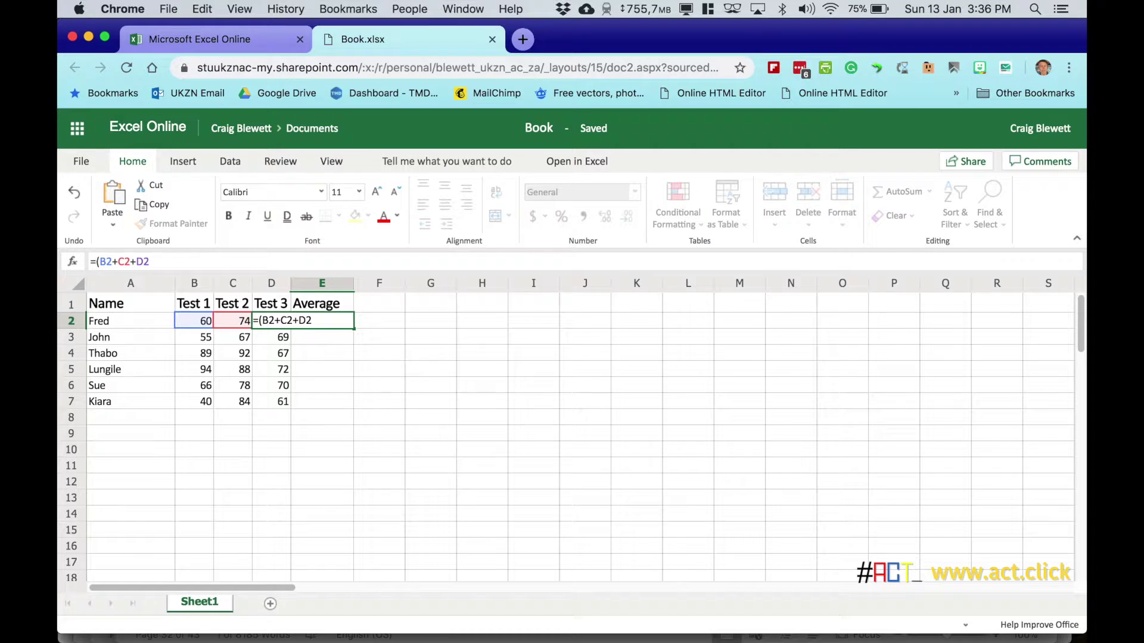
left_click(155, 262)
type(")/3")
key("Return")
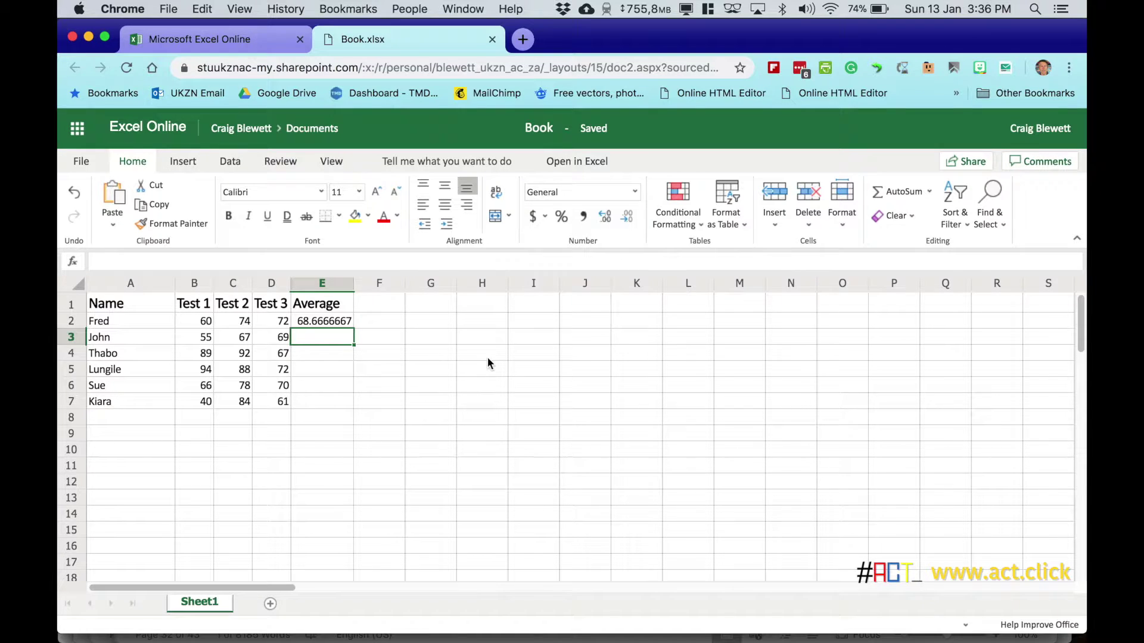
Clear the average formula from cell E2
key("Up")
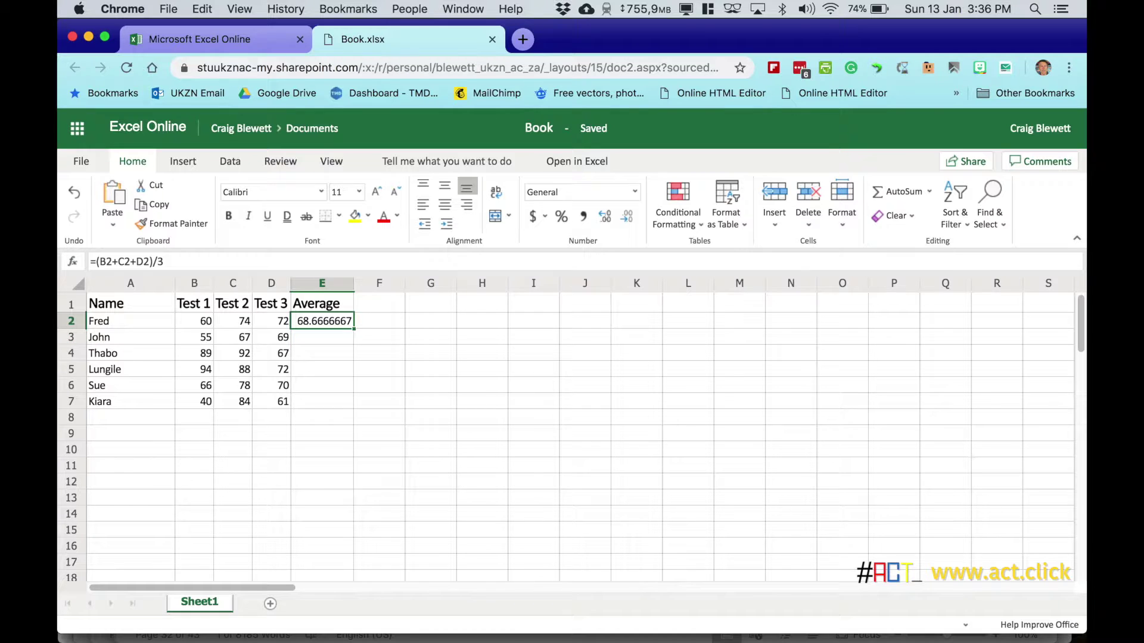
key("Delete")
key("Down")
key("Up")
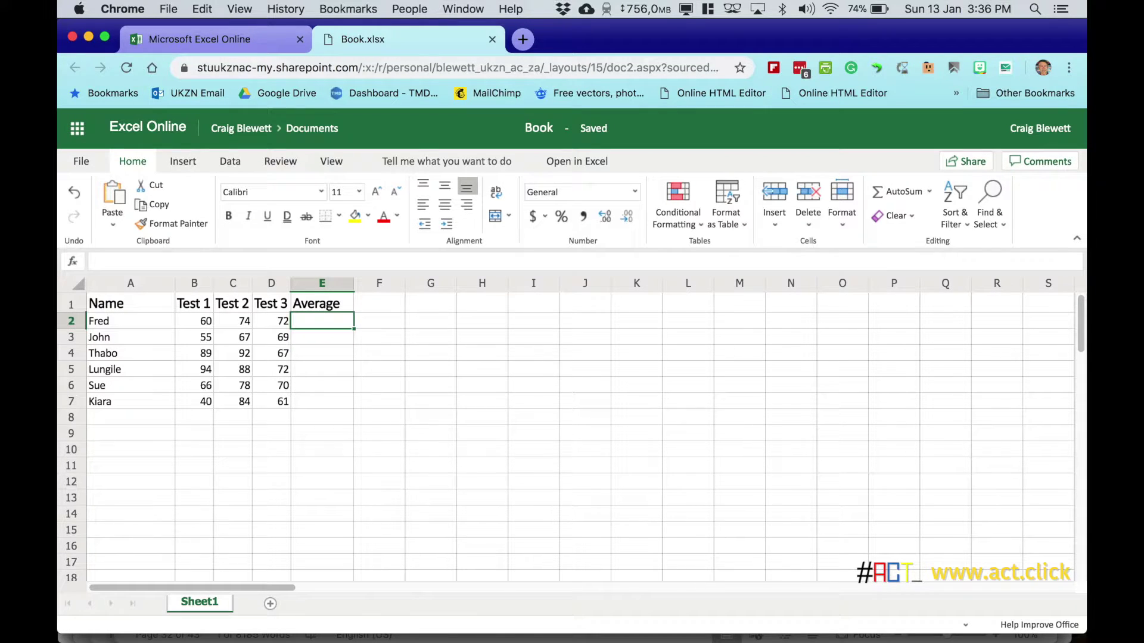
Build the formula =(B2+C2+D2)/3 in cell E2, picking the three test cells from the sheet as references
type("=")
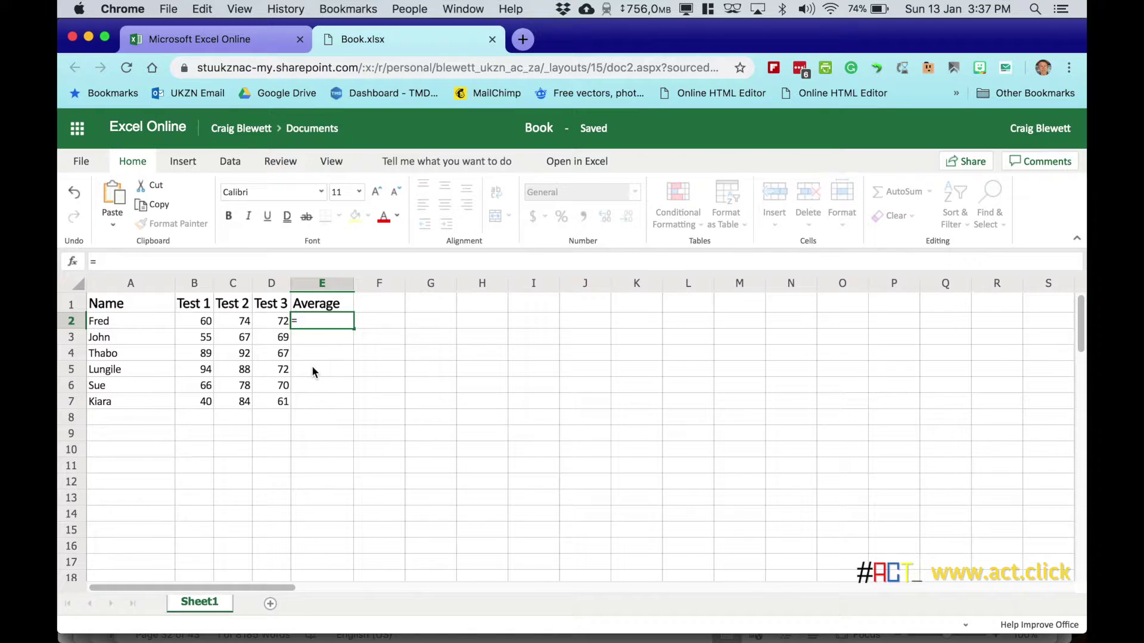
left_click(206, 323)
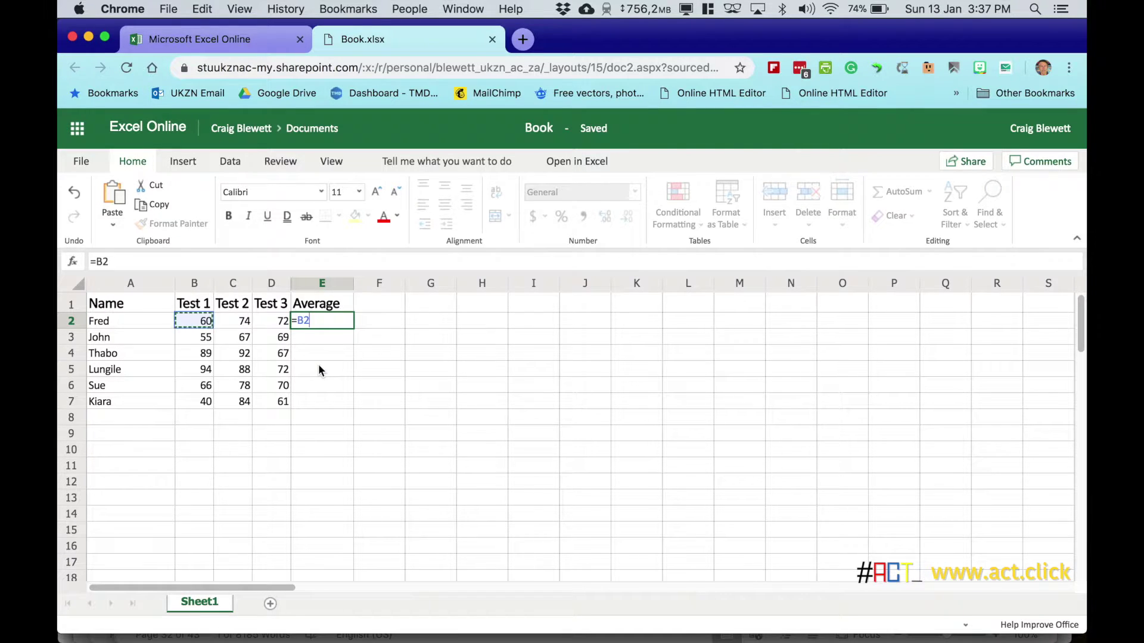
type("+")
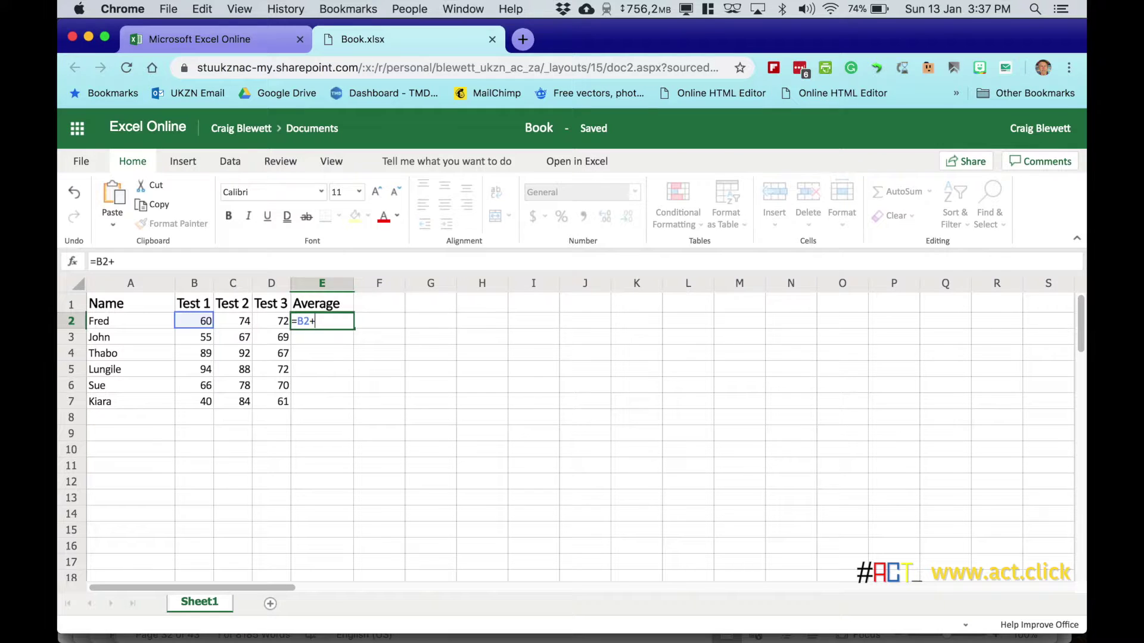
left_click(246, 321)
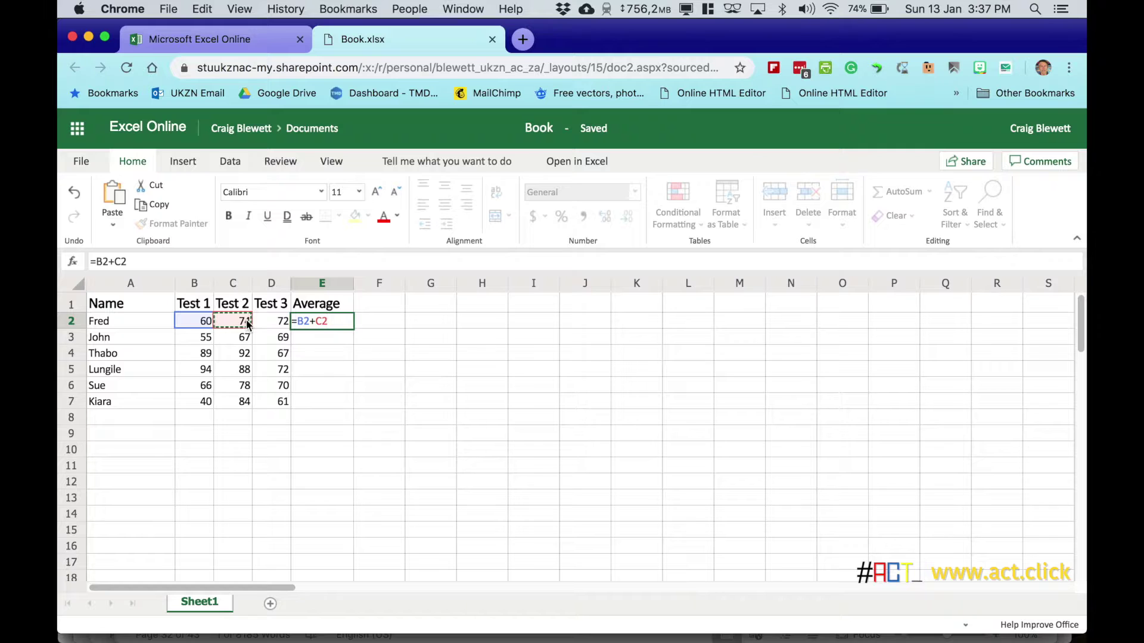
type("+")
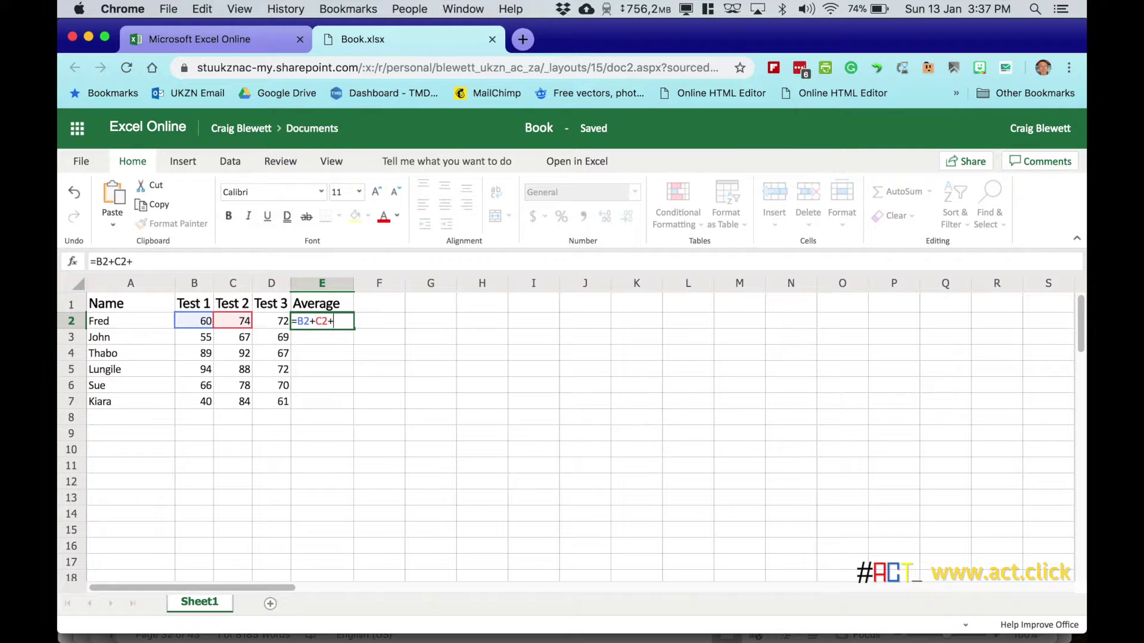
left_click(278, 320)
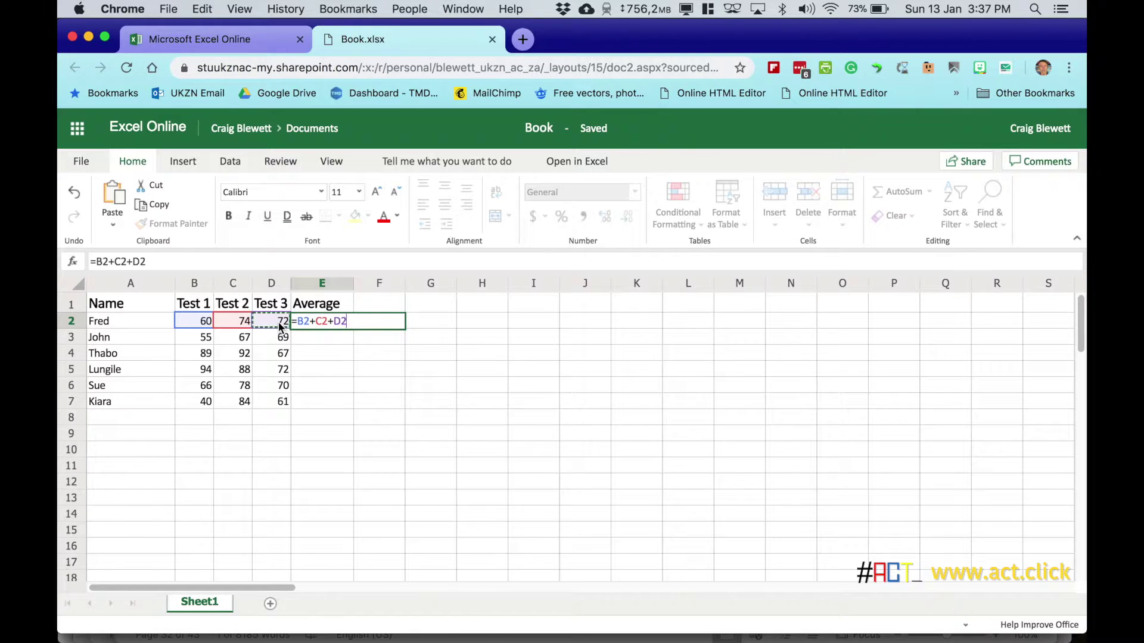
type(")")
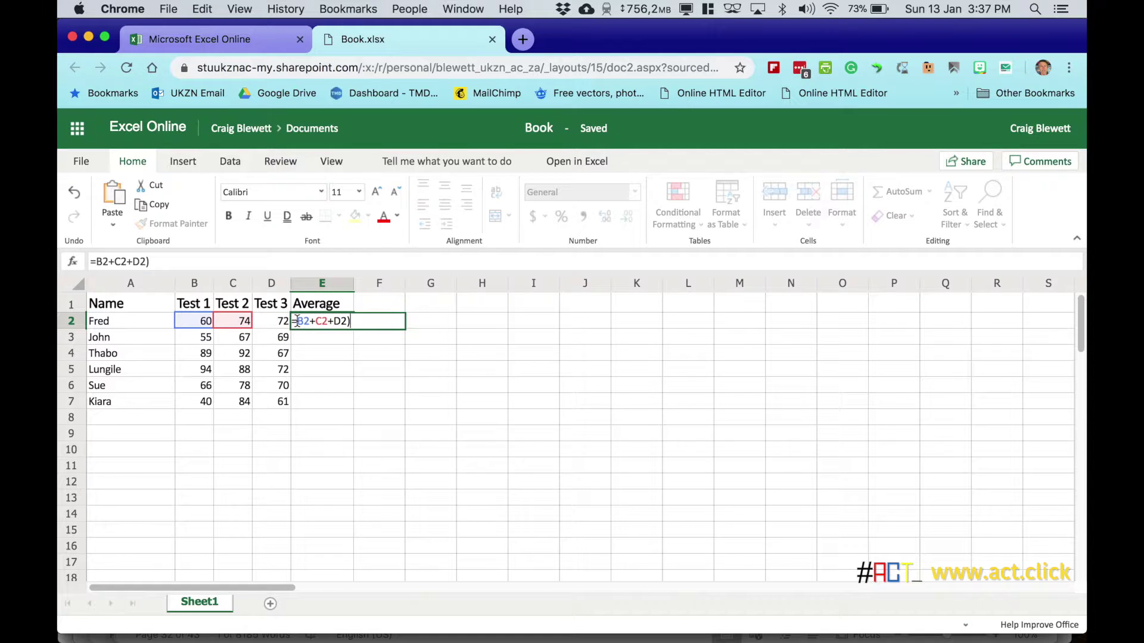
left_click(296, 322)
type("(")
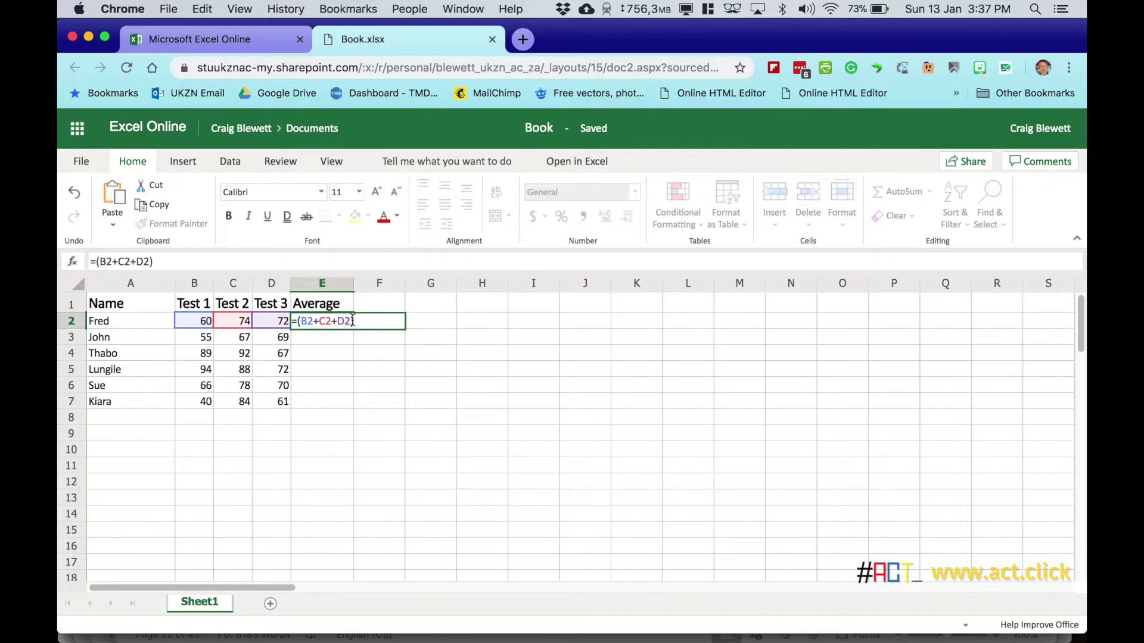
type("/3")
key("Return")
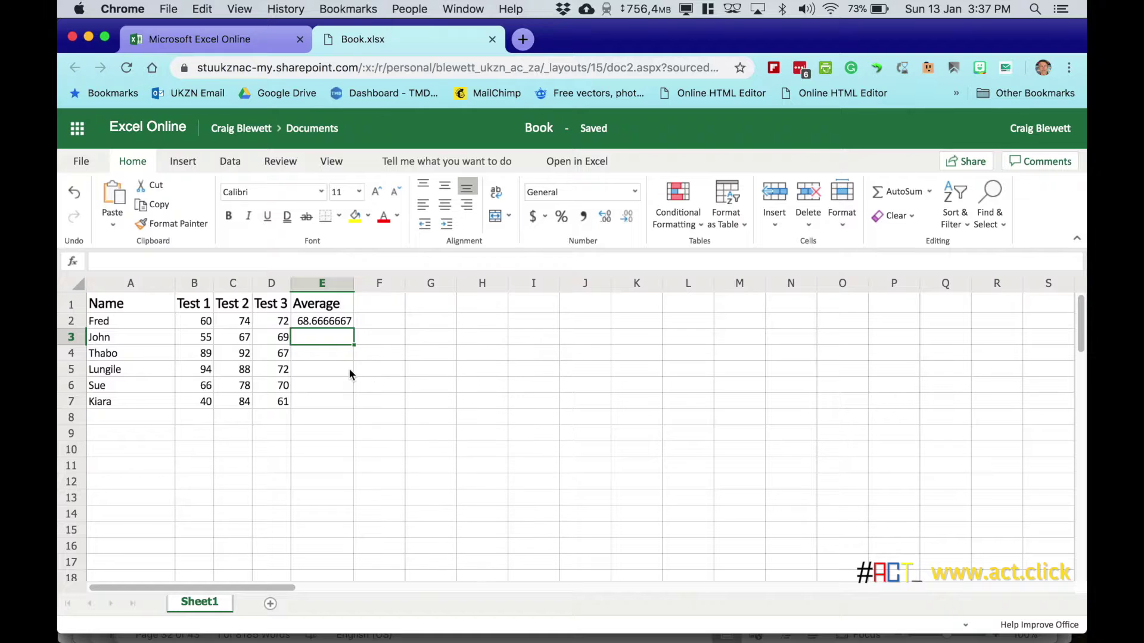
left_click(209, 355)
left_click(244, 356)
left_click(283, 357)
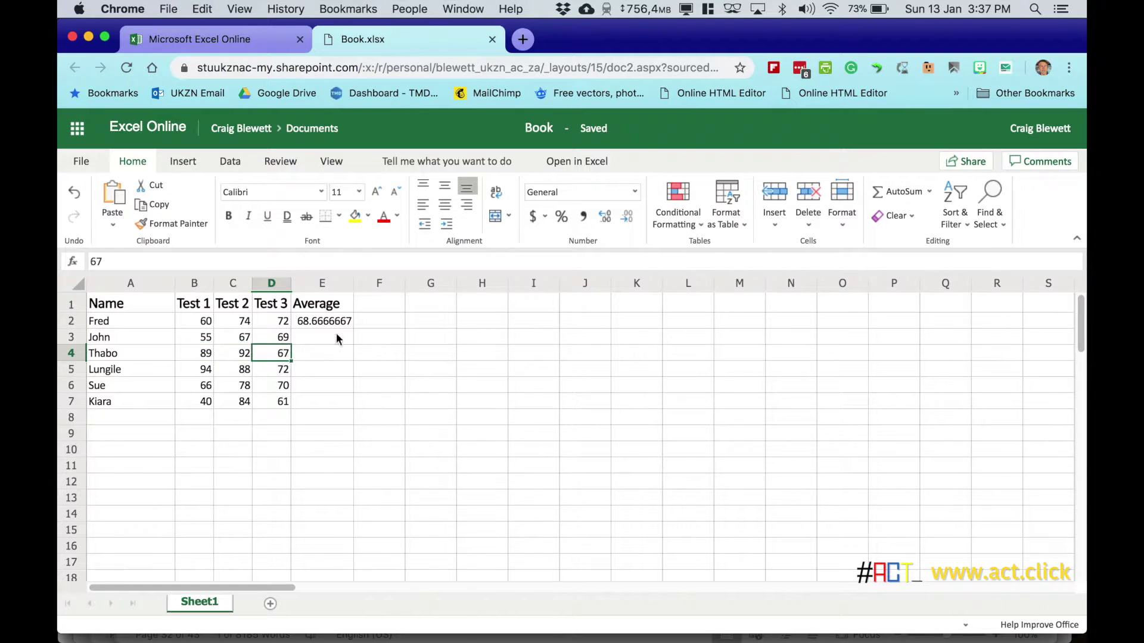
left_click(337, 322)
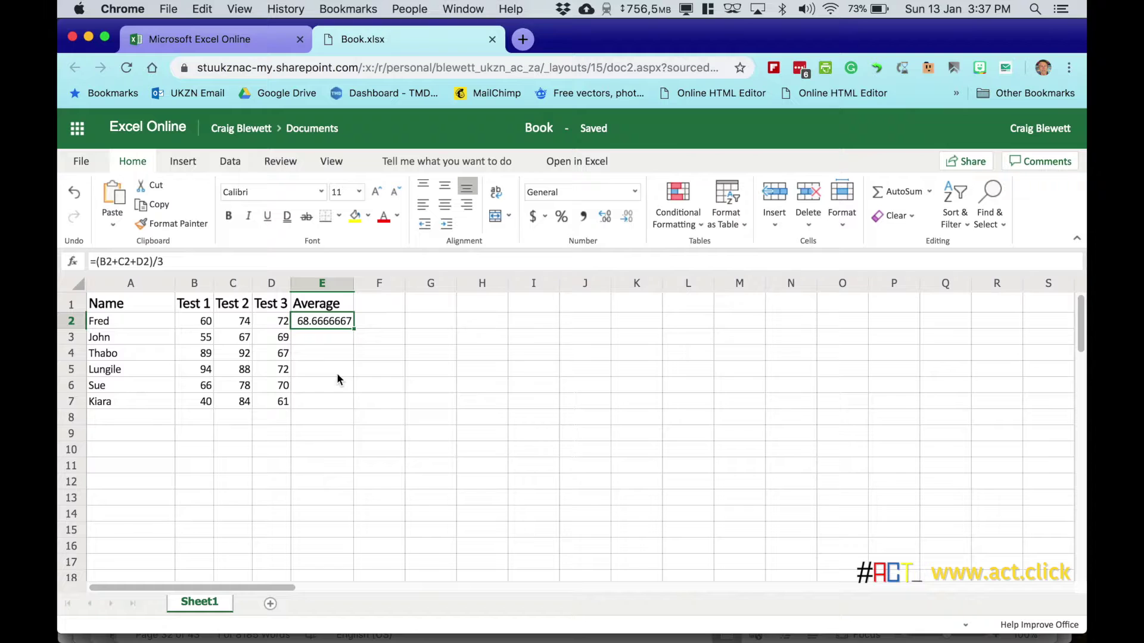
Set the Test 1 mark in cell B2 to 70
left_click(198, 319)
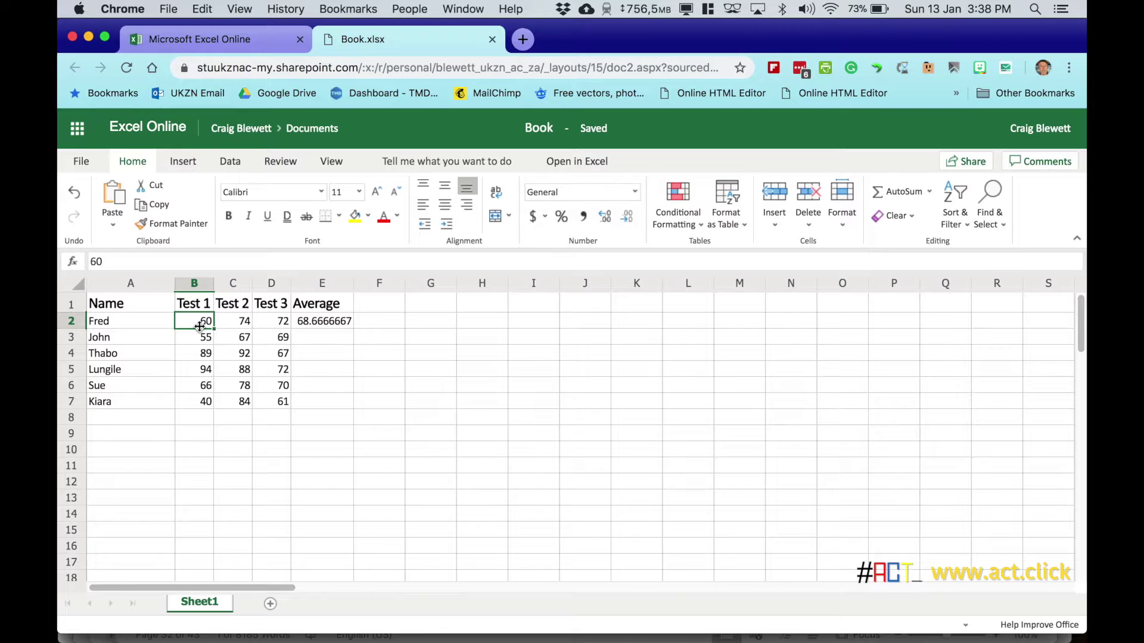
type("70")
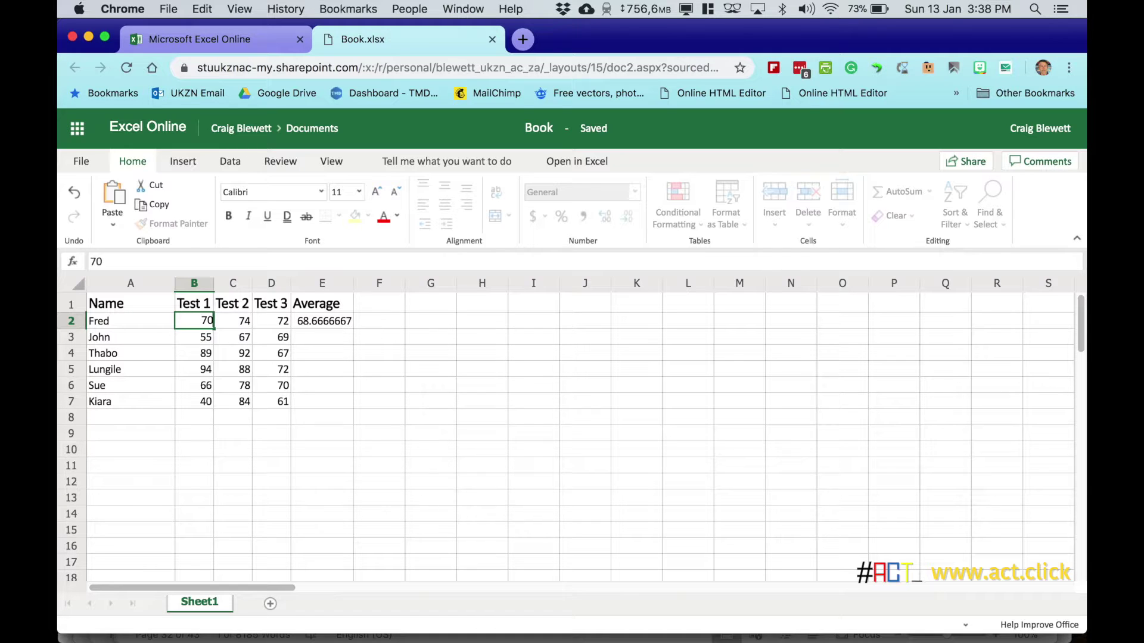
key("Return")
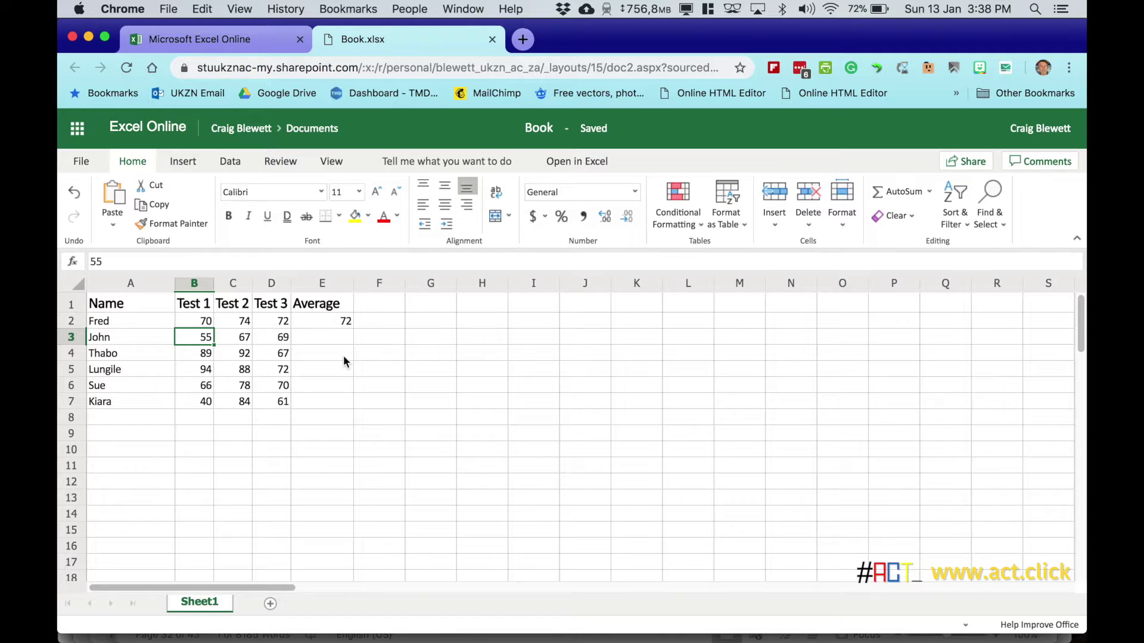
left_click(347, 324)
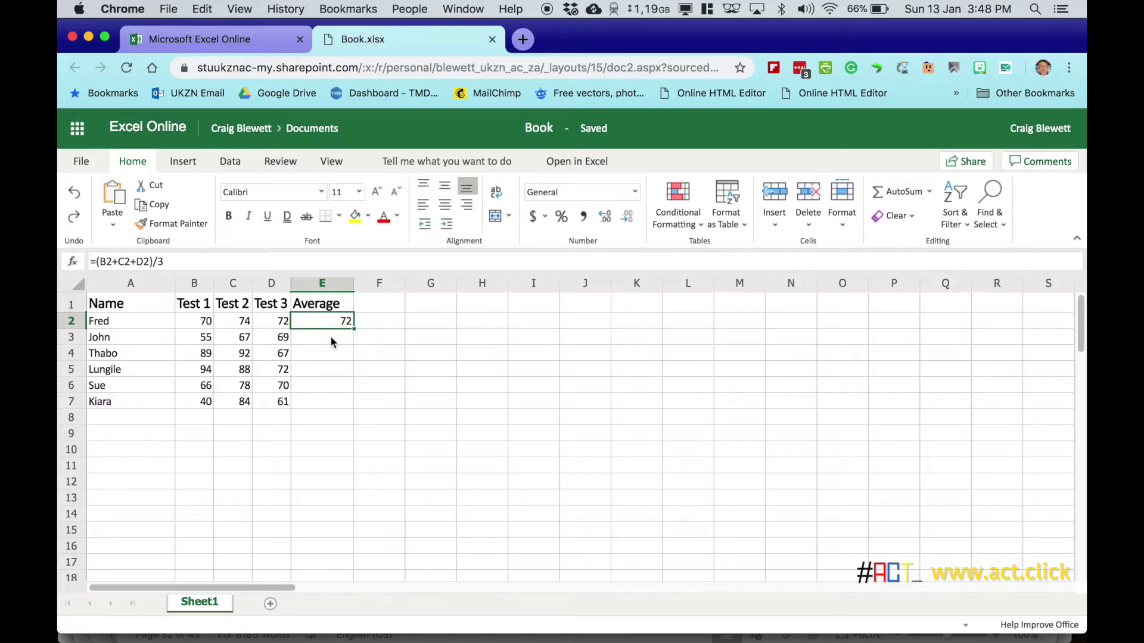
left_click(332, 341)
left_click(331, 358)
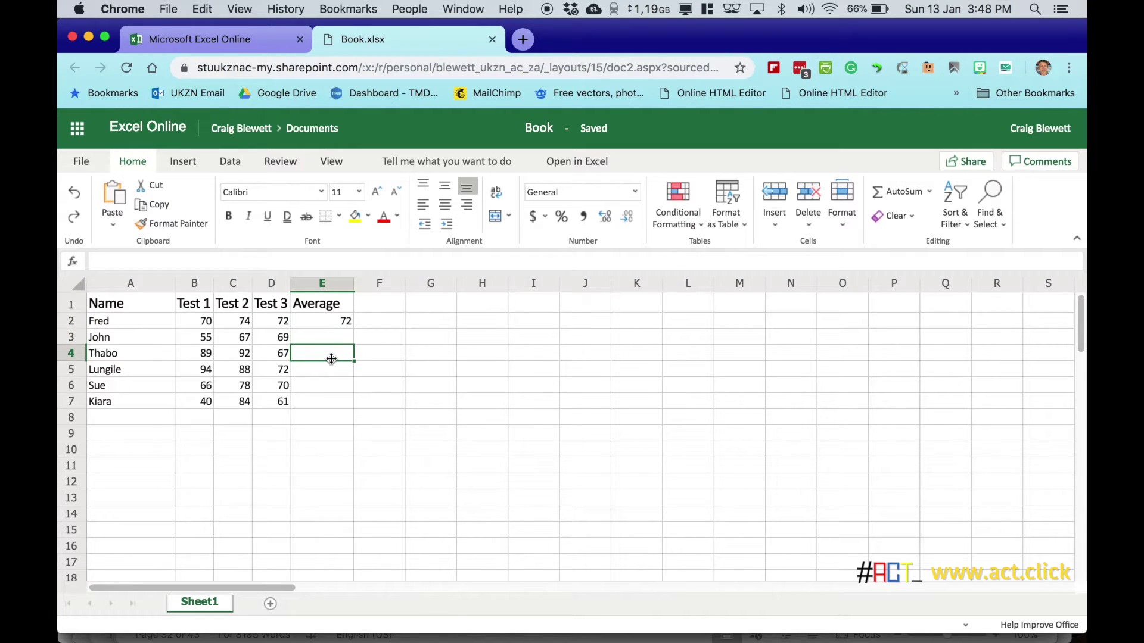
left_click(333, 338)
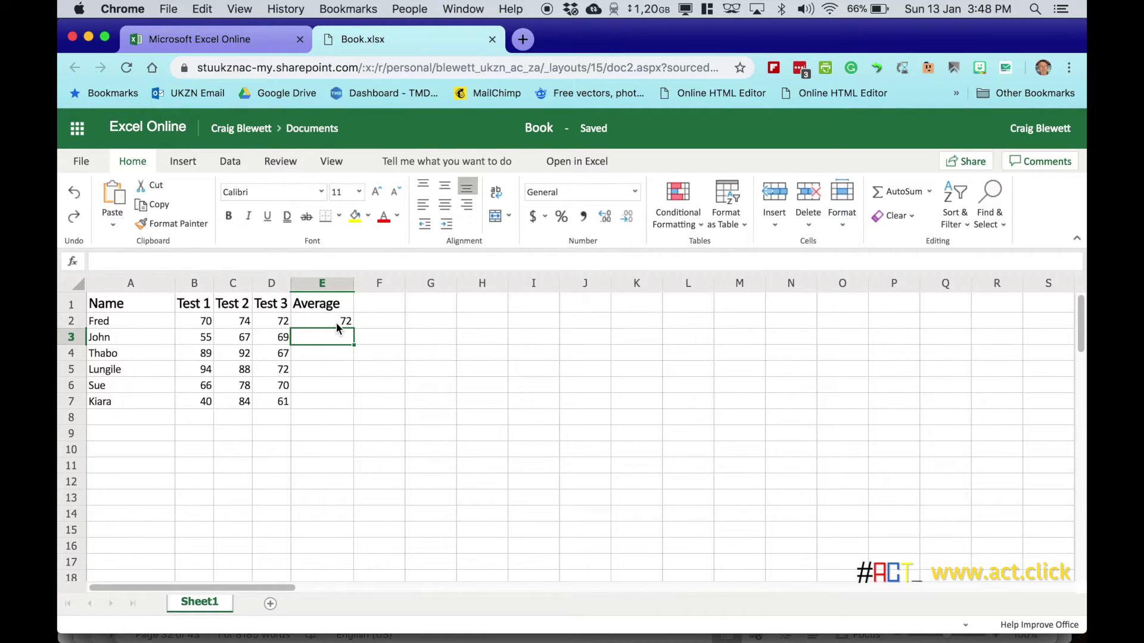
Fill the average formula from cell E2 down through E7 for the remaining students
left_click(337, 327)
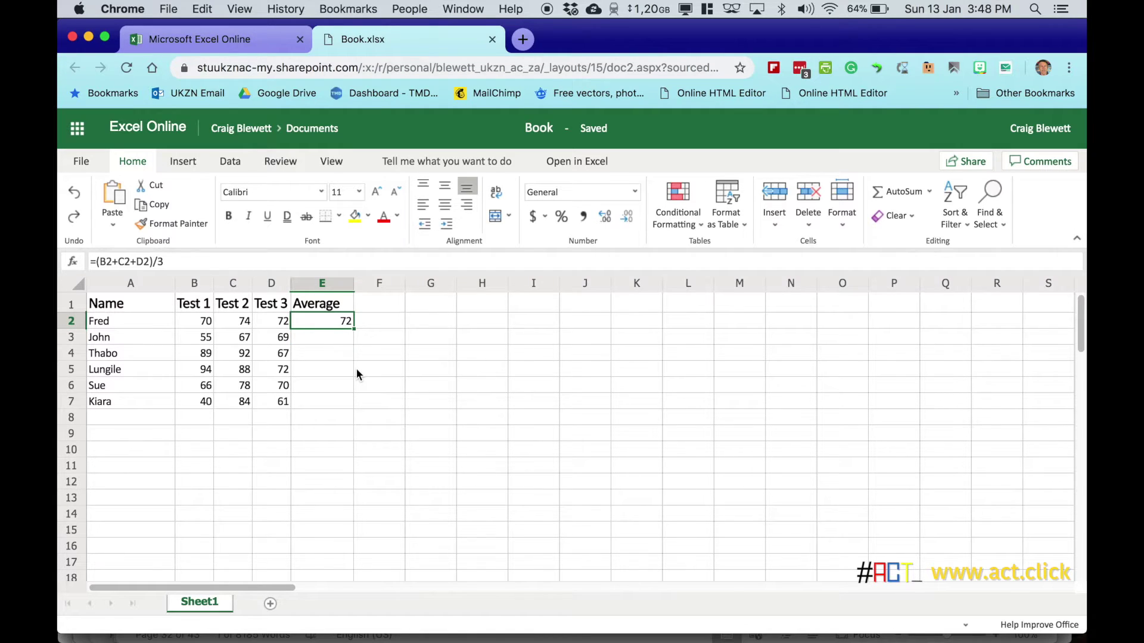
left_click(353, 327)
left_click_drag(353, 327, 355, 399)
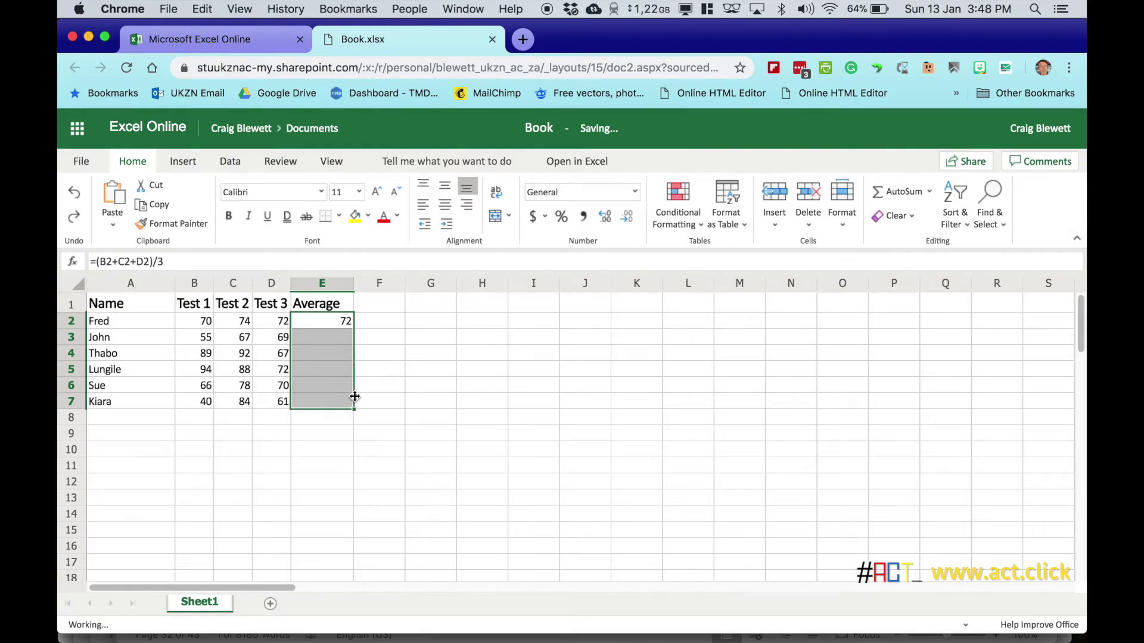
Review the average formulas in cells E2, E3 and E7, and undo the fill of E3 through E7
left_click(383, 336)
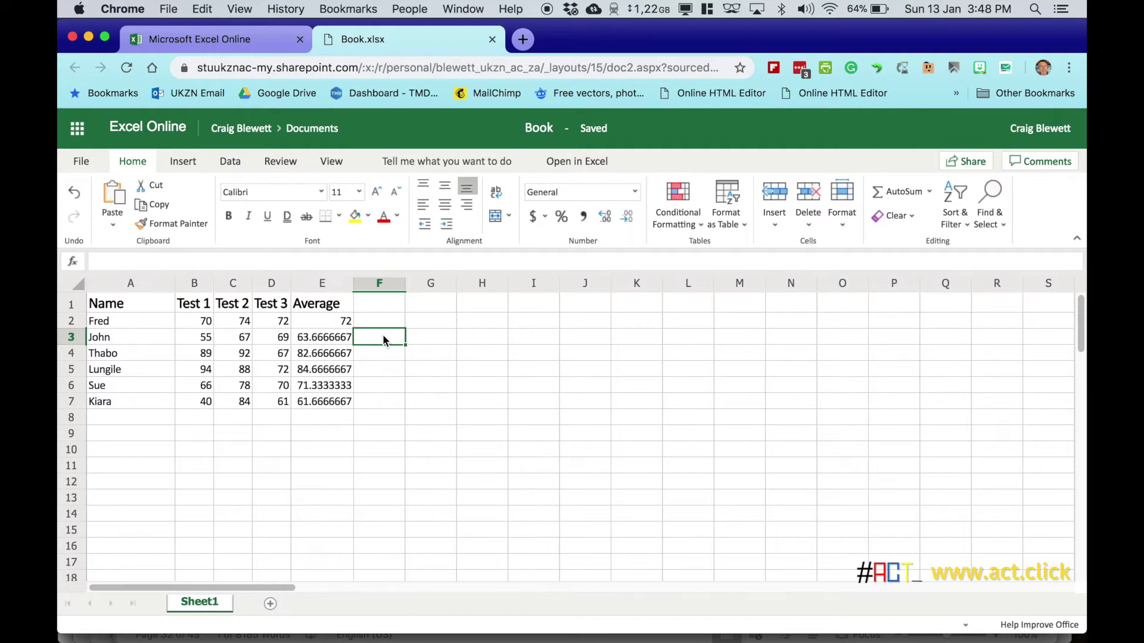
left_click(345, 325)
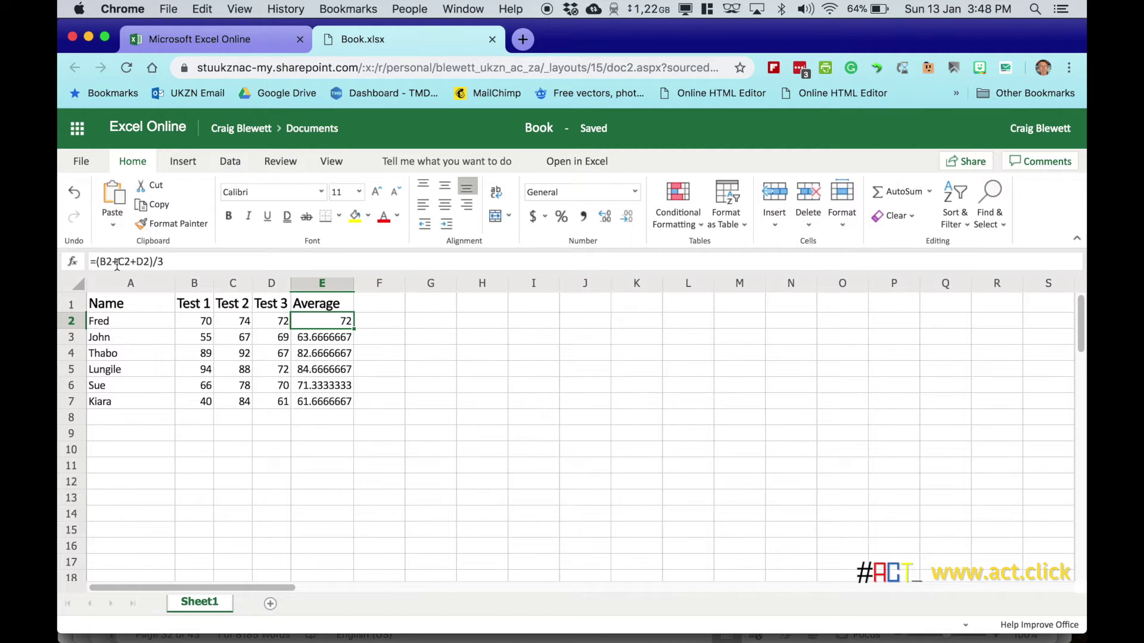
left_click(308, 342)
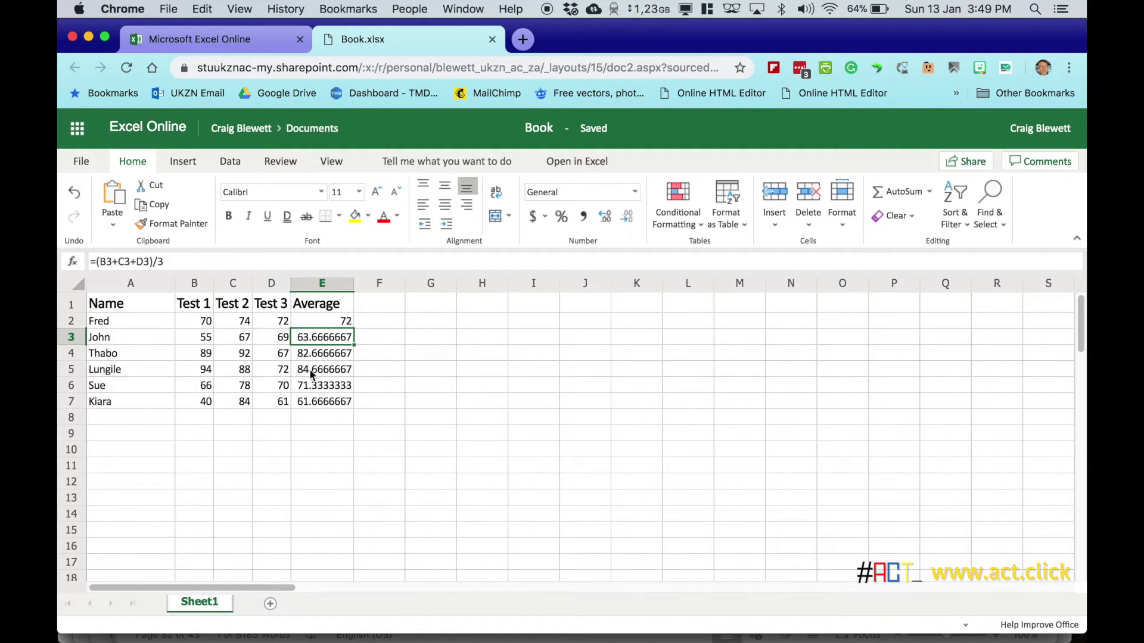
left_click(308, 405)
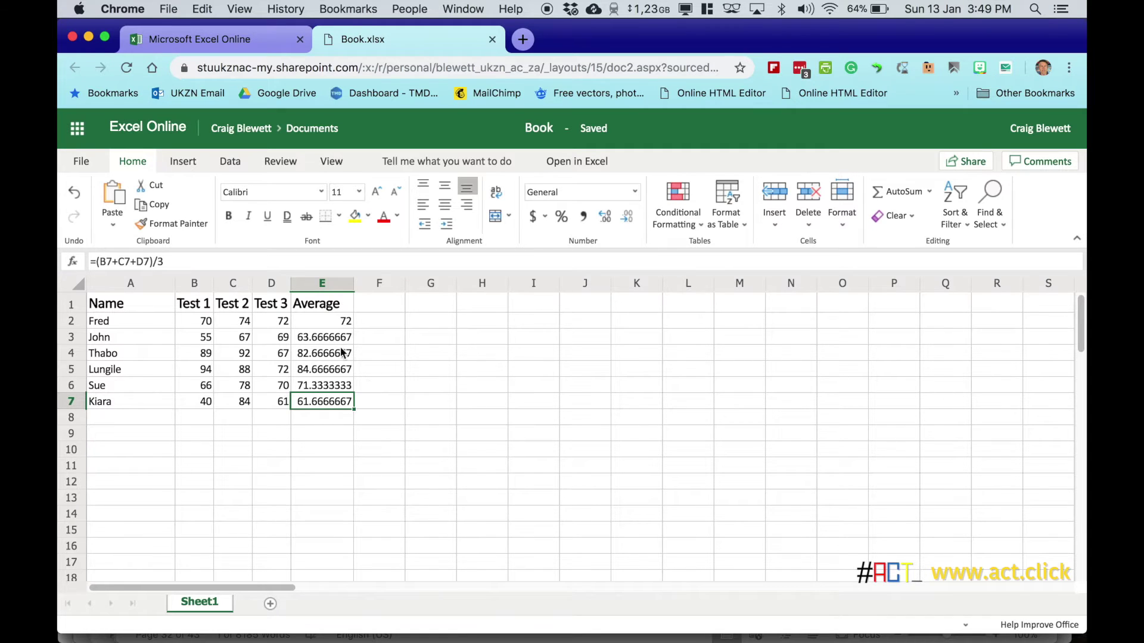
left_click(73, 193)
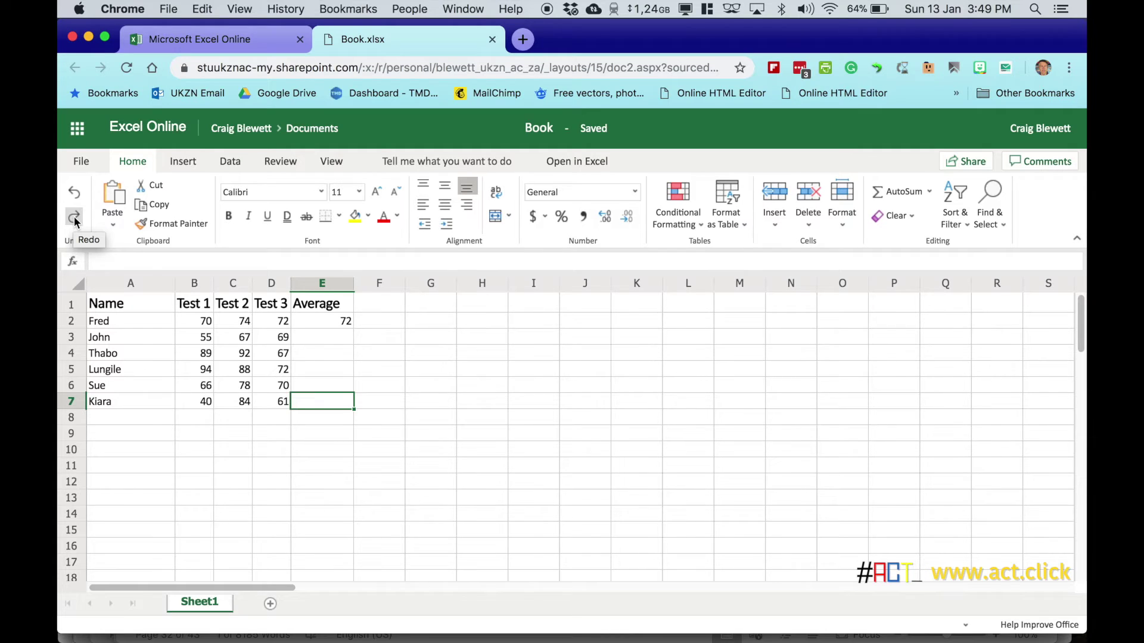
left_click(323, 331)
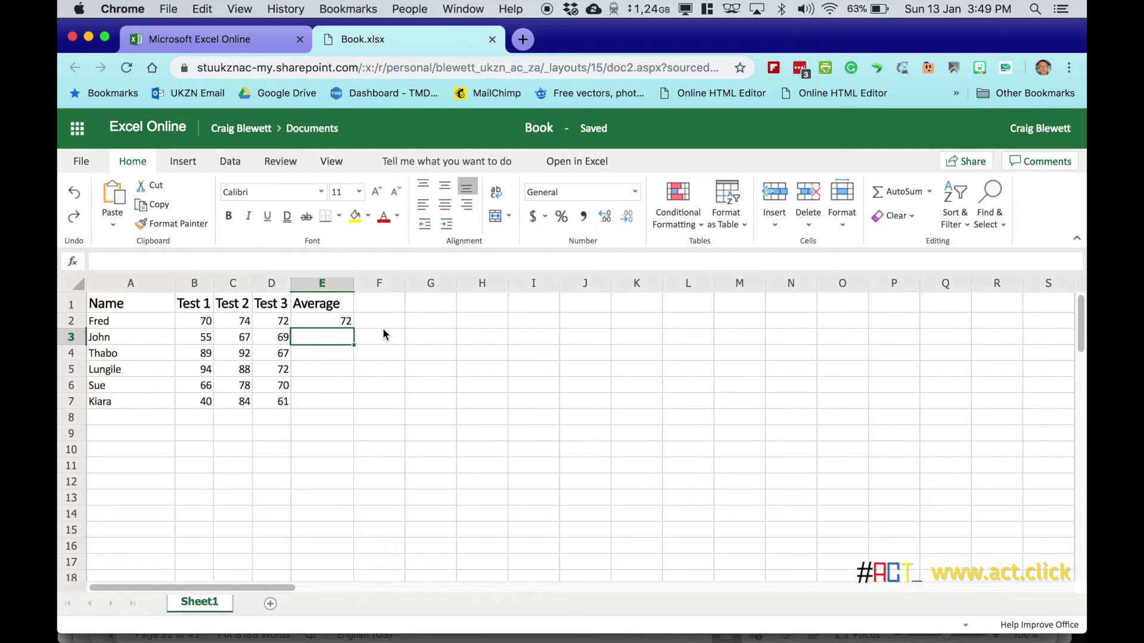
Copy the average formula from cell E2 into E3 through E7 with copy and paste, and check the formulas in E2 and E5
left_click(339, 322)
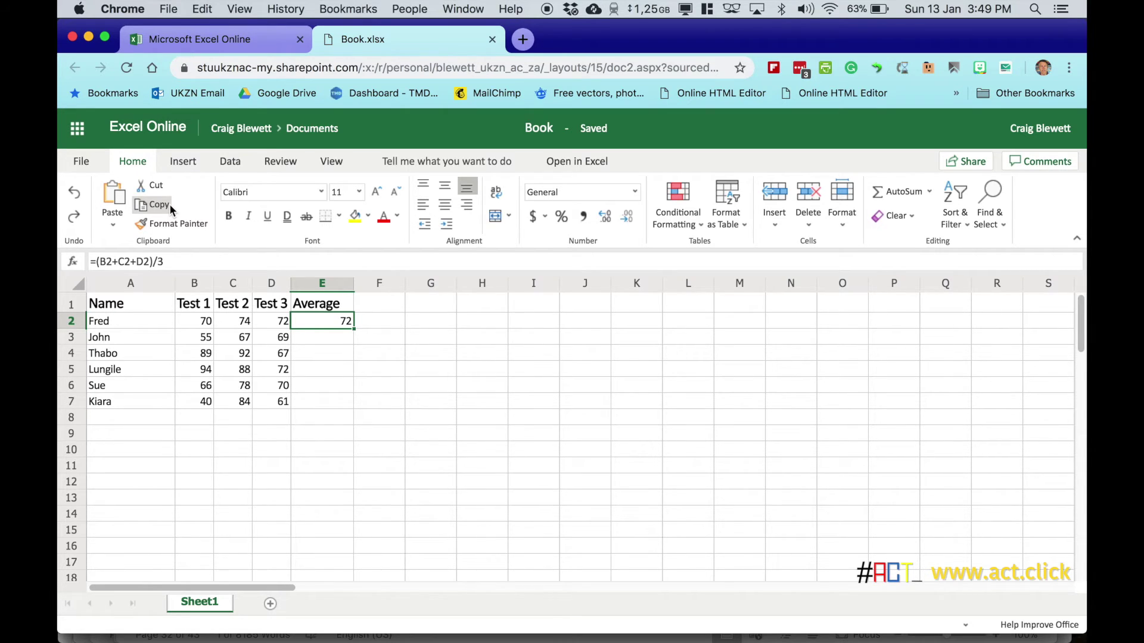
left_click(153, 201)
left_click(314, 338)
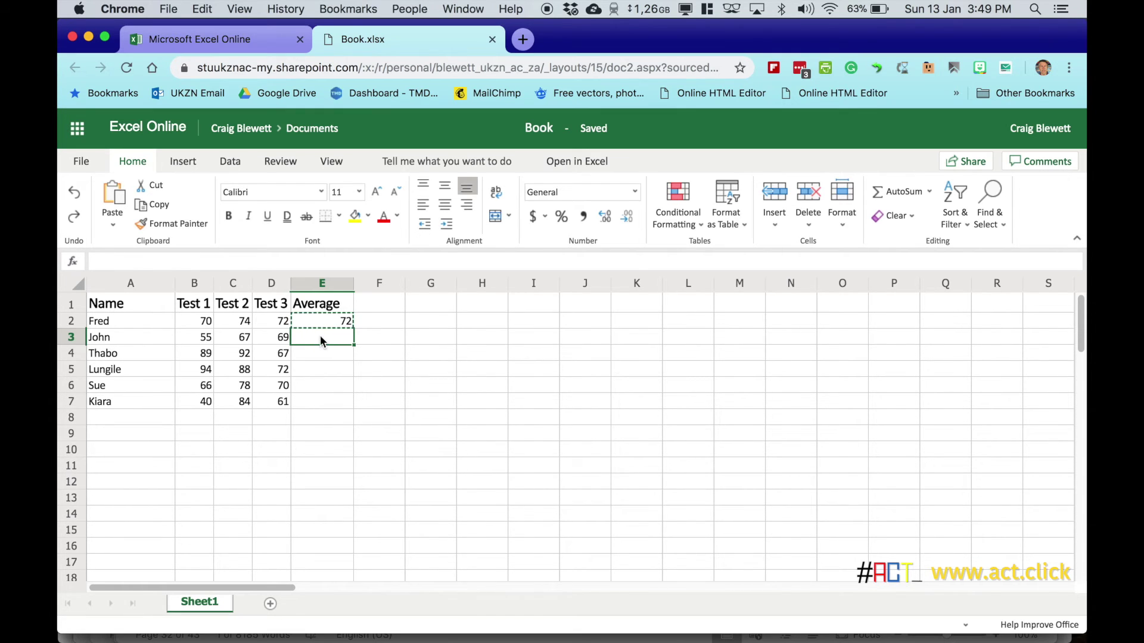
left_click(320, 398, "shift")
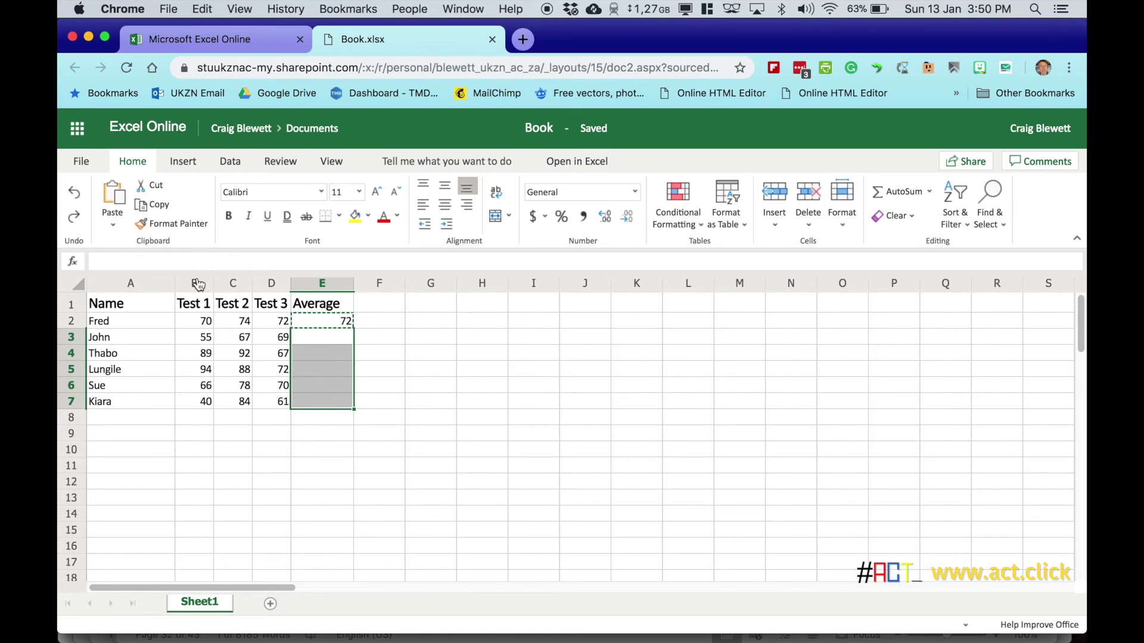
left_click(111, 196)
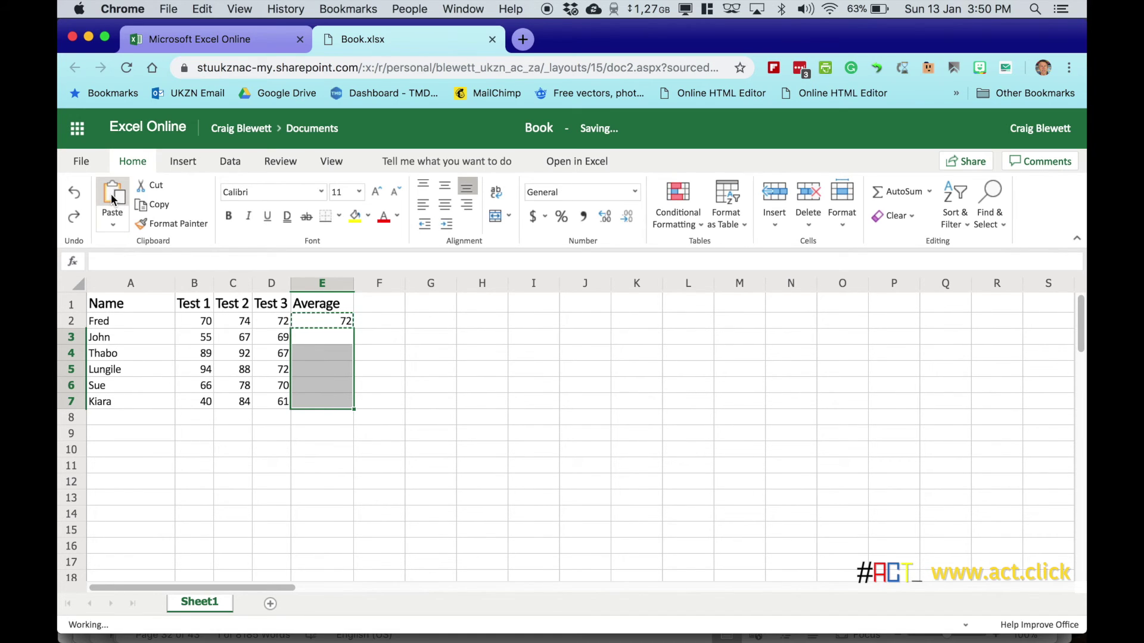
left_click(374, 338)
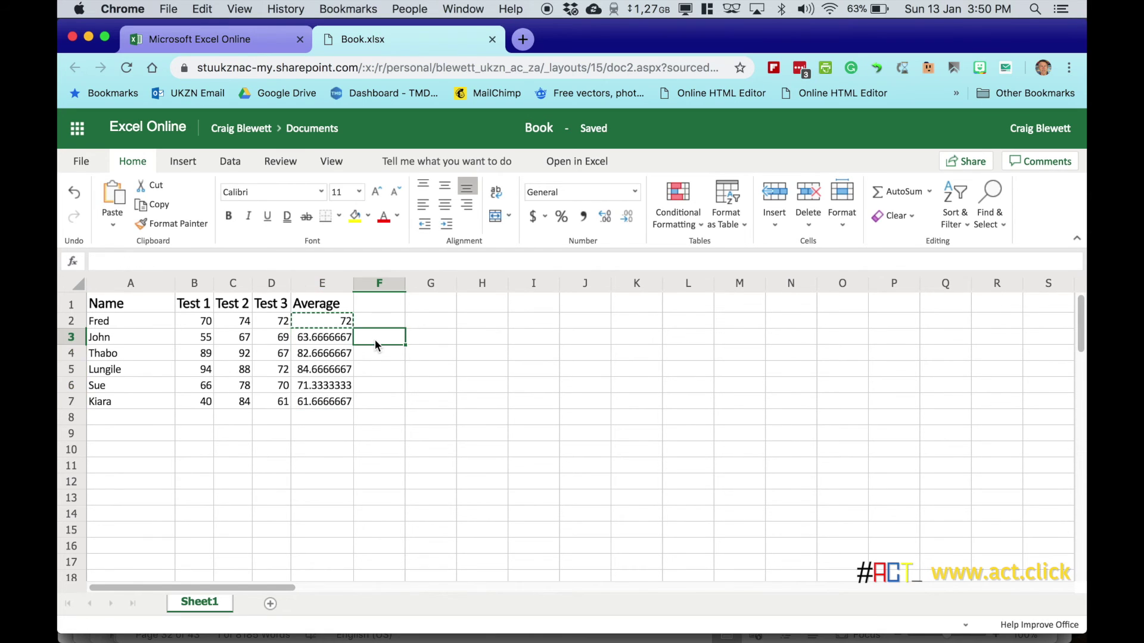
left_click(335, 320)
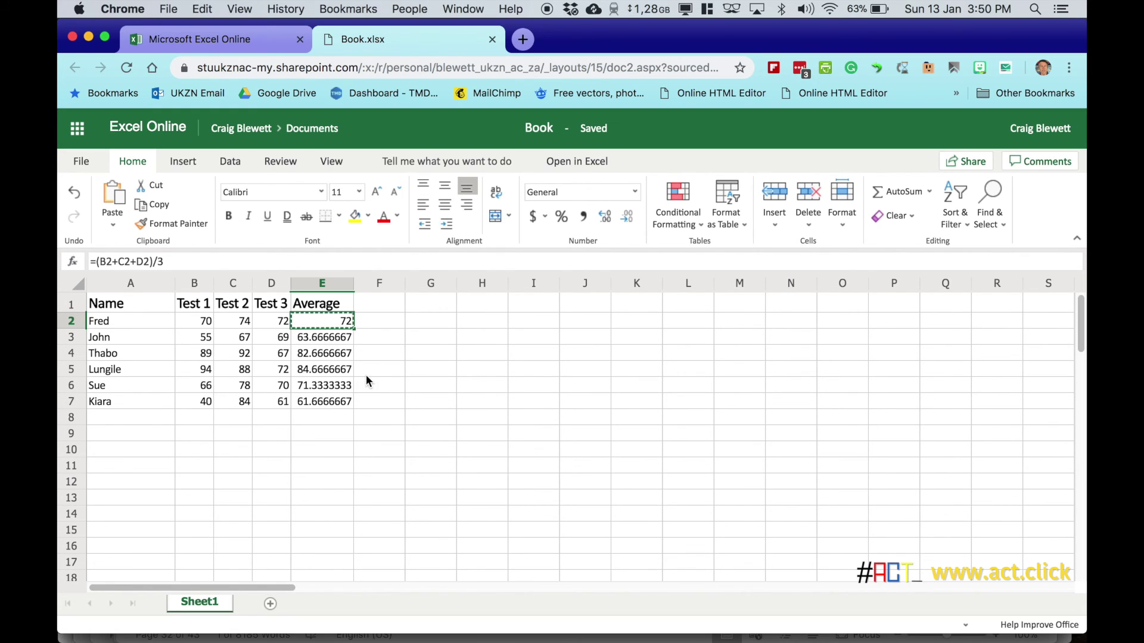
left_click(330, 367)
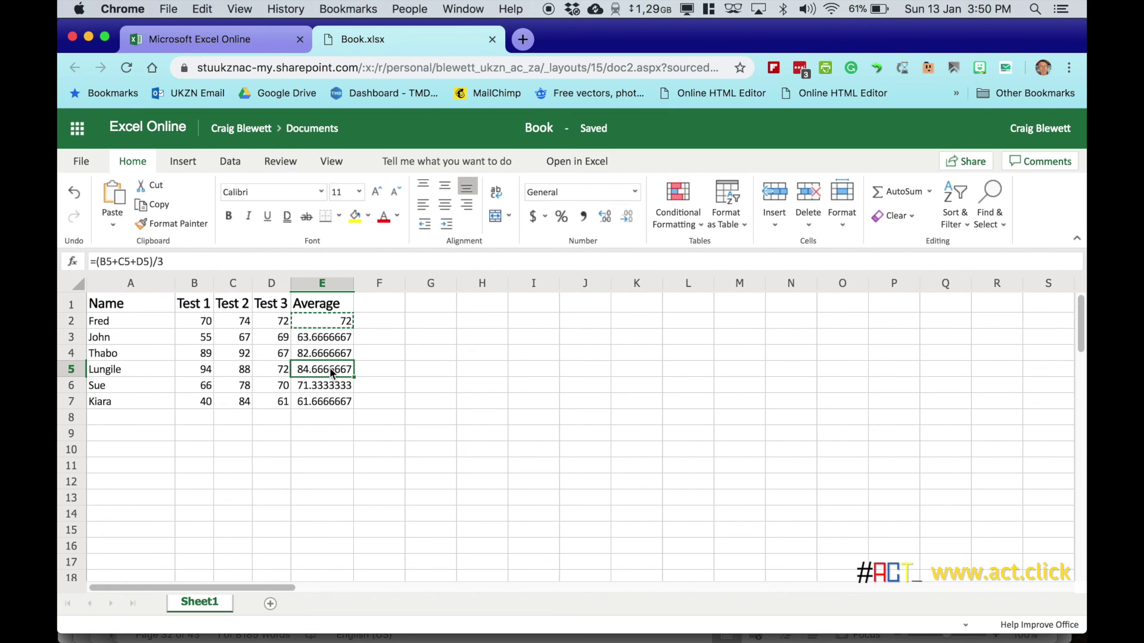
Set the Test 1 mark in cell B7 to 50
left_click(206, 405)
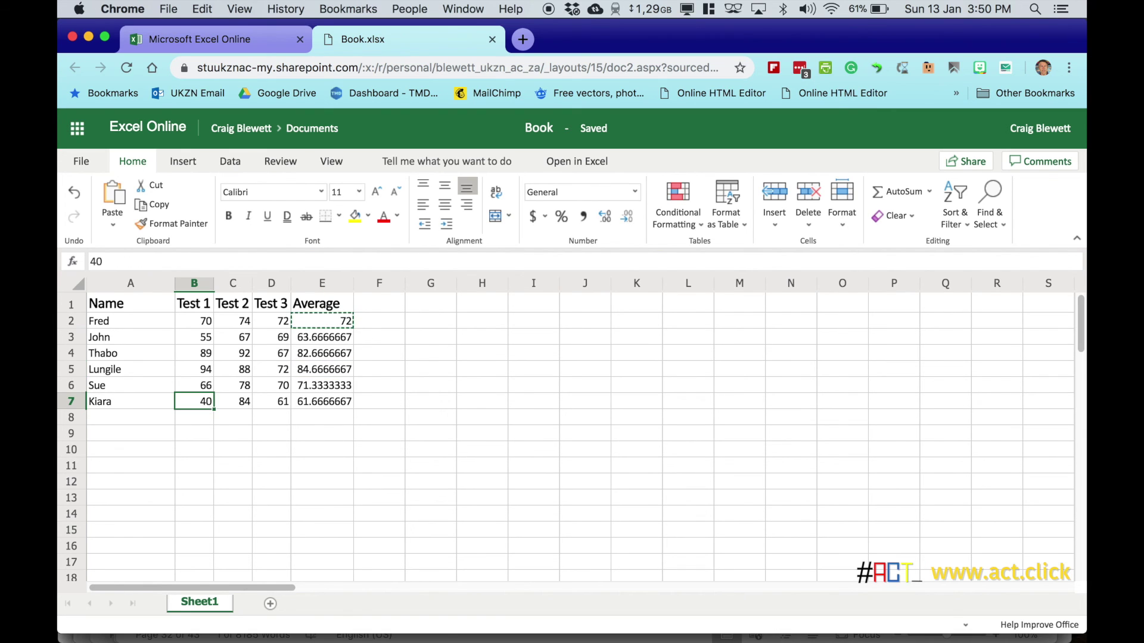
type("50")
key("Return")
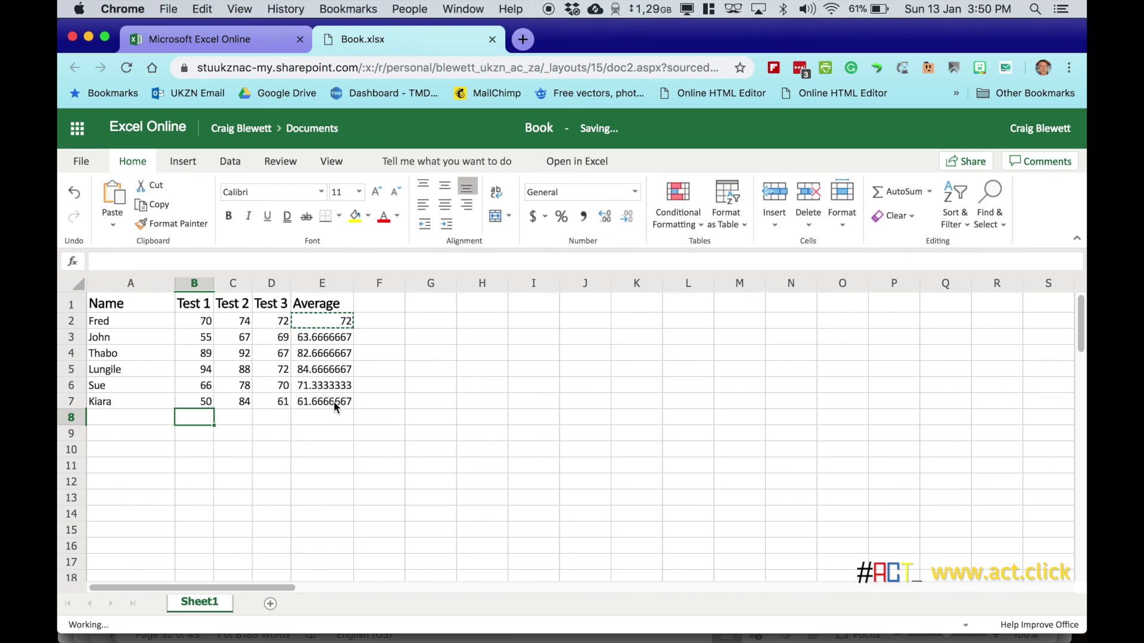